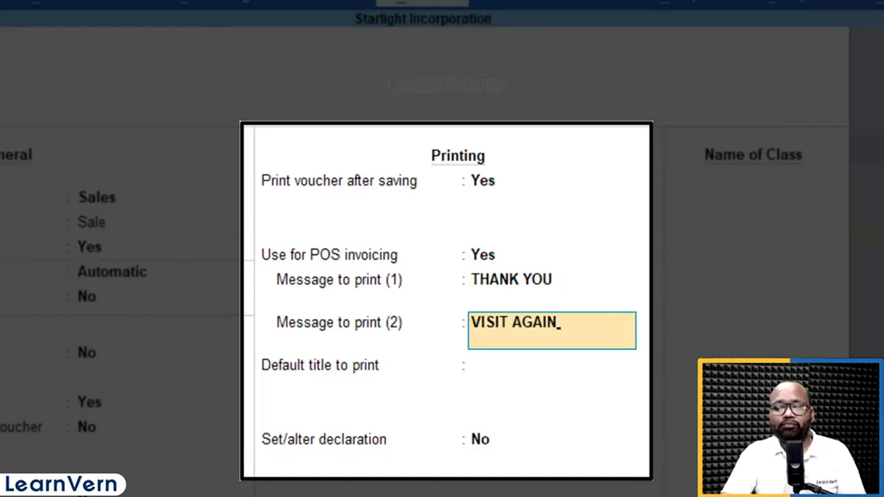
# Keep VISIT AGAIN as the second print message and set the default title to print to TAX INVOICE
pyautogui.press('Return')
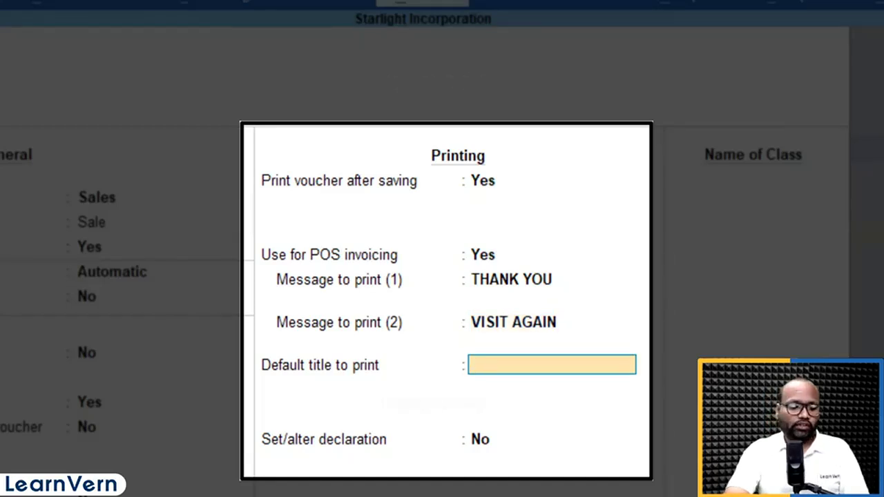
pyautogui.write('TAX')
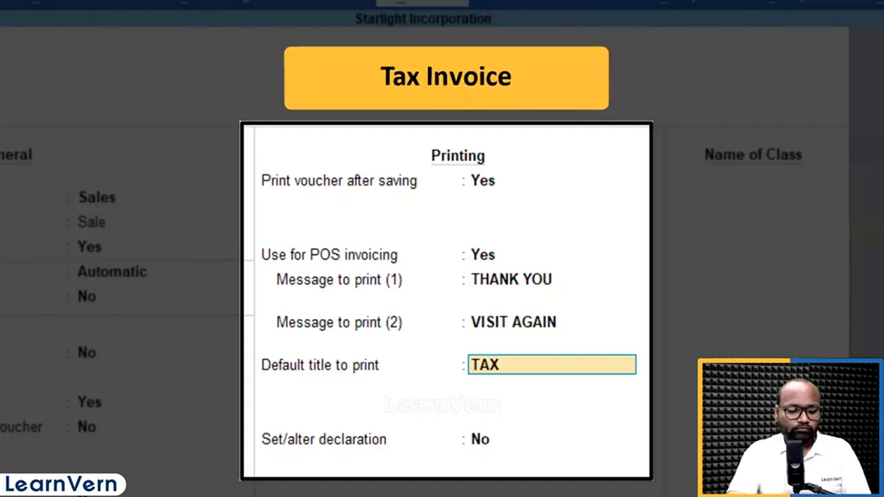
pyautogui.write(' INVOICE')
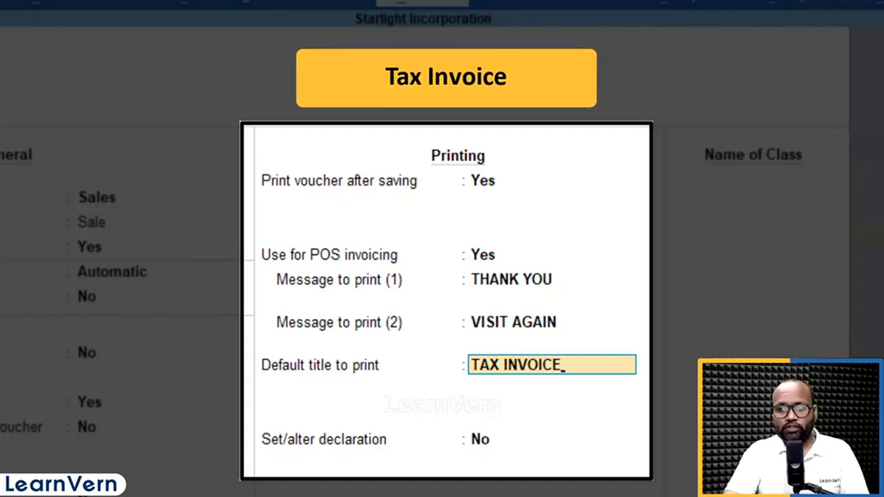
pyautogui.press('Return')
# Enable the declaration with its default text, save the POS INVOICE voucher type and return to the Gateway of Tally
pyautogui.press('y')
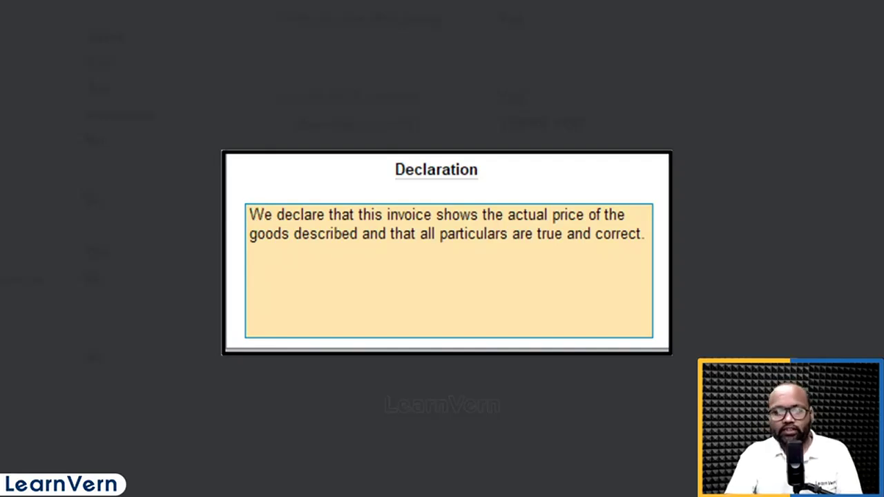
pyautogui.hotkey('ctrl', 'a')
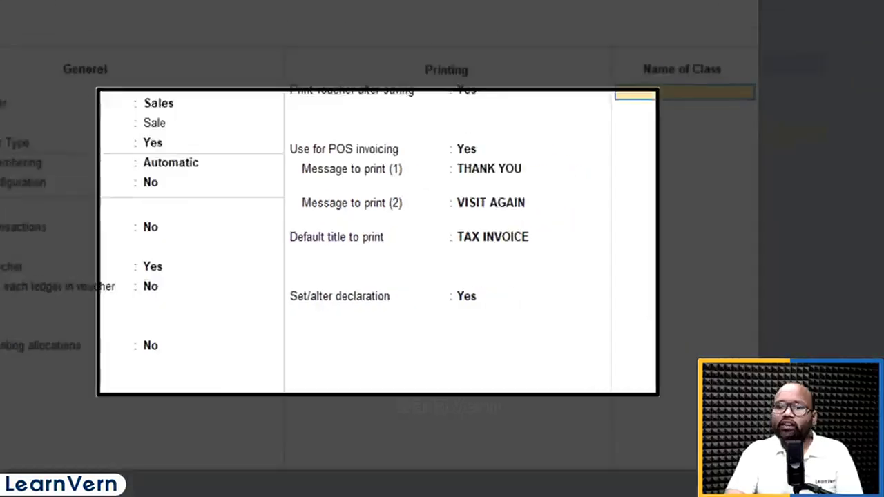
pyautogui.press('ctrl')
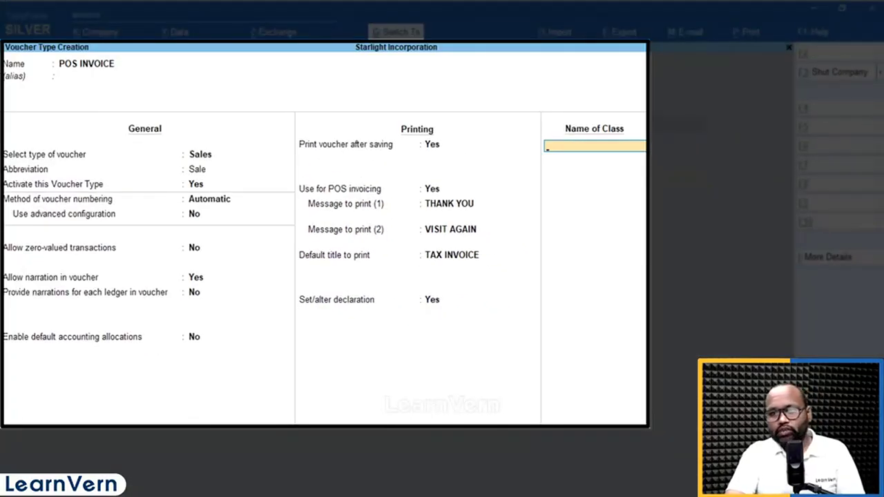
pyautogui.hotkey('ctrl', 'a')
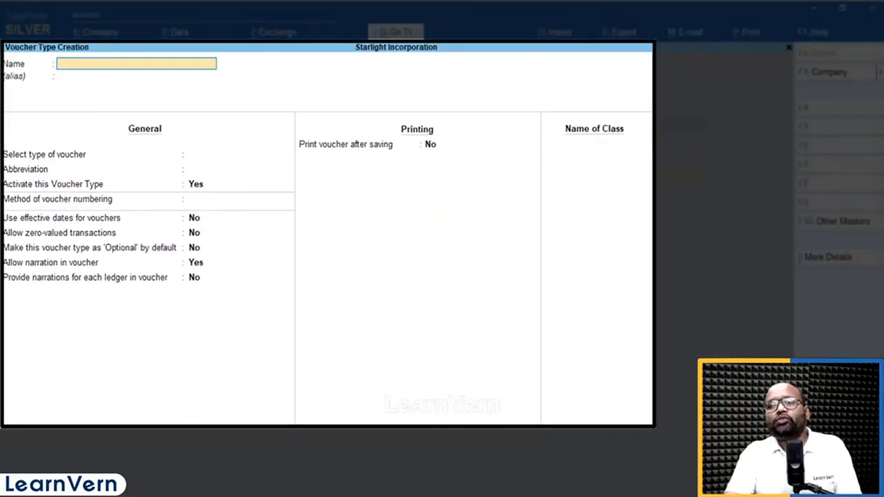
pyautogui.press('Escape')
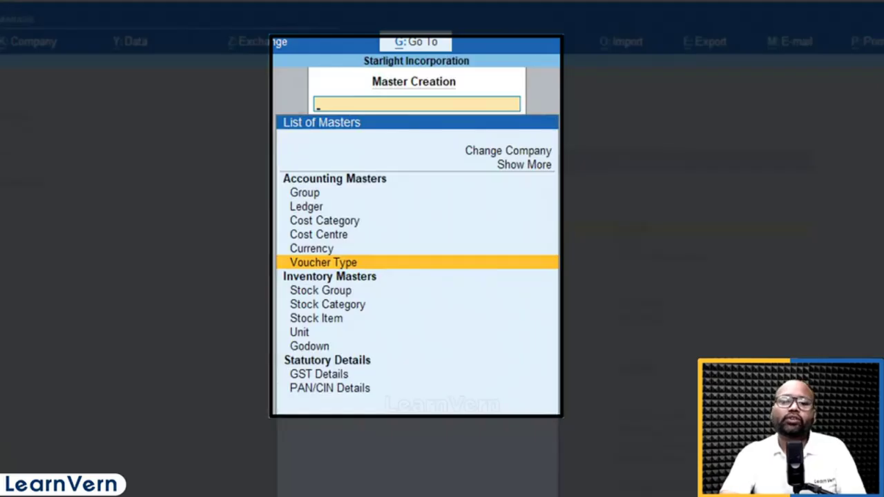
pyautogui.press('Escape')
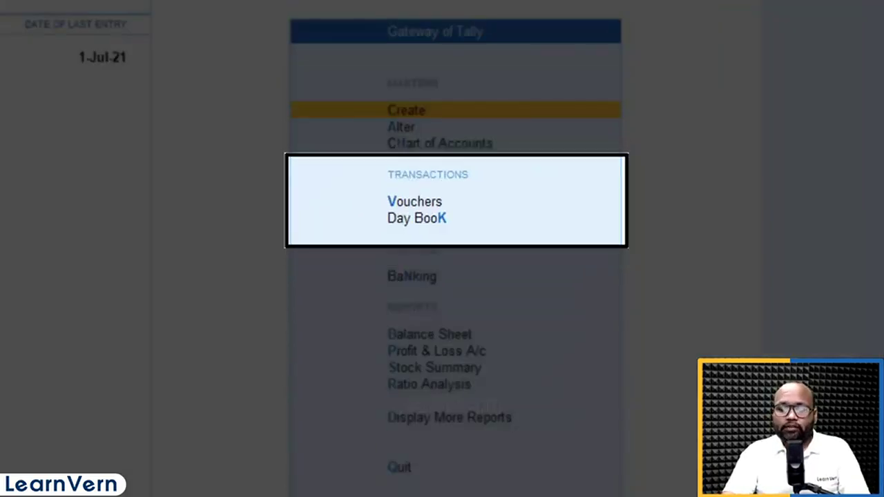
# Start a sales voucher of type POS INVOICE with no cost centre class
pyautogui.press('Down')
pyautogui.press('Down')
pyautogui.press('Down')
pyautogui.press('Return')
pyautogui.press('F8')
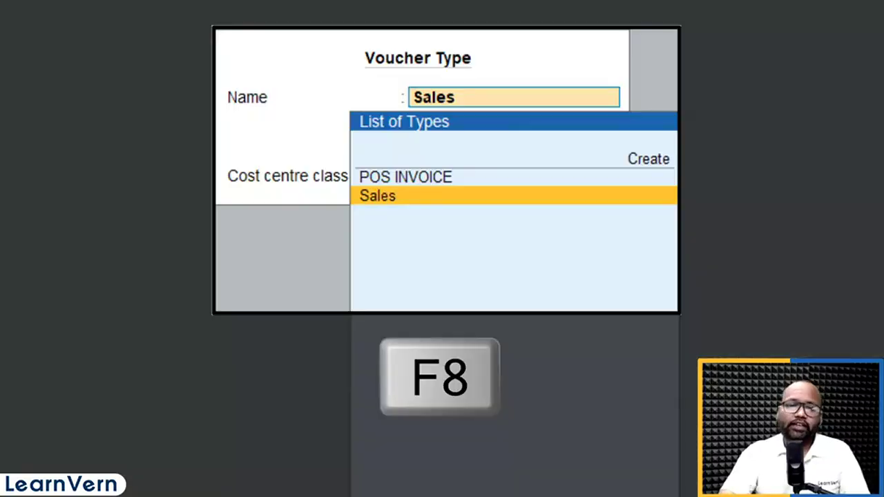
pyautogui.press('Up')
pyautogui.press('Return')
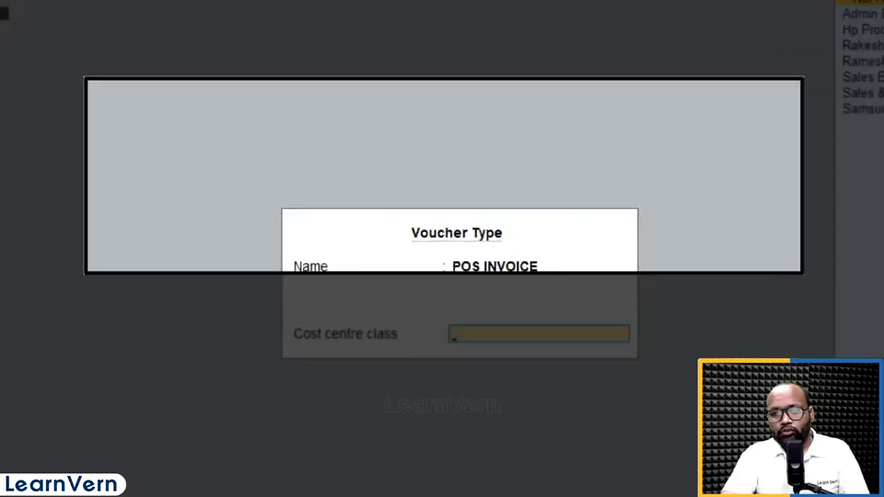
pyautogui.press('Return')
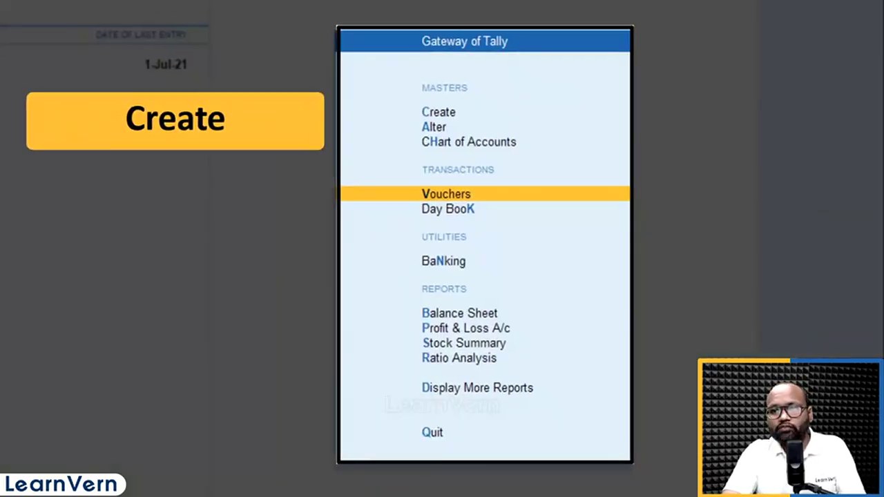
# Create a ledger named GIFT VOUCHER under Sundry Debtors and save it with the remaining defaults
pyautogui.press('c')
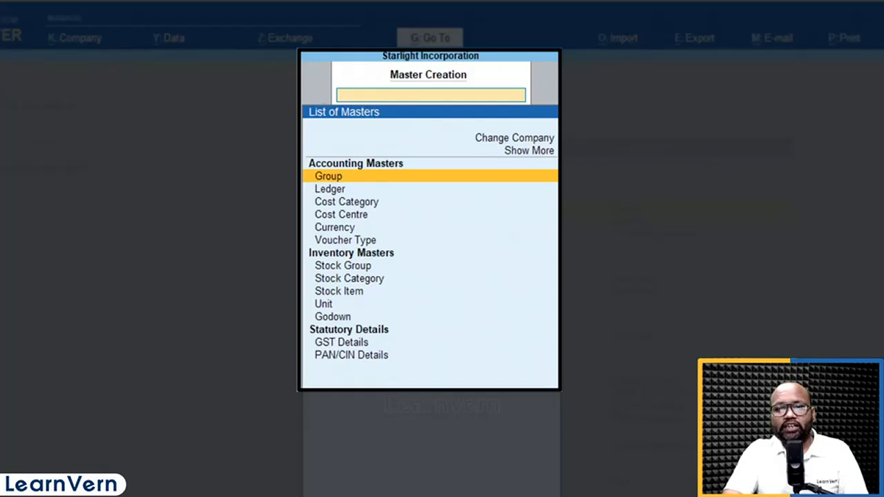
pyautogui.press('Down')
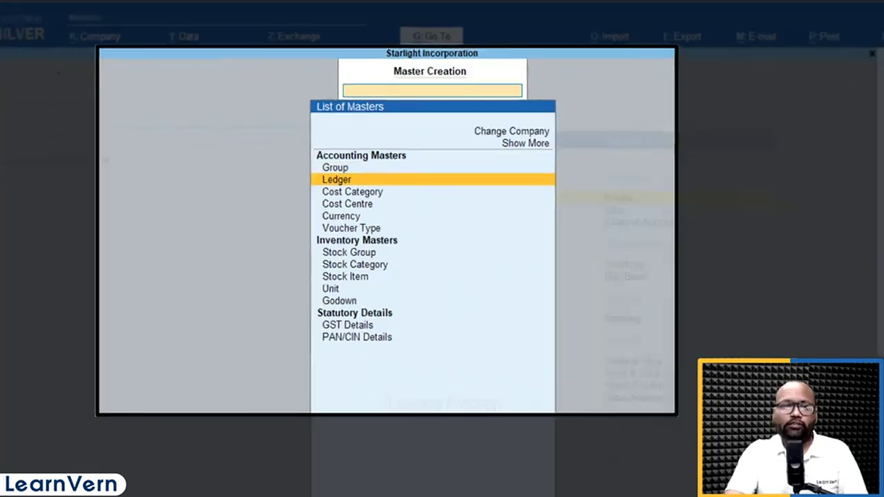
pyautogui.press('Return')
pyautogui.write('GIFT VOU')
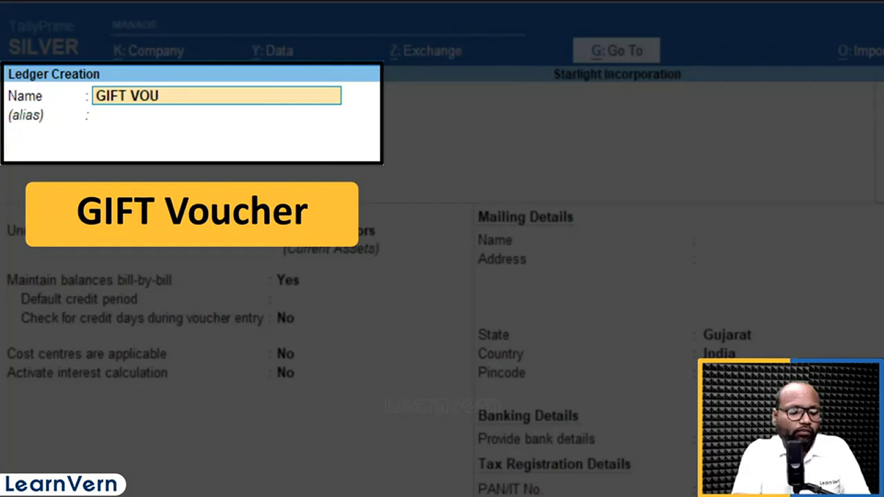
pyautogui.write('CHER')
pyautogui.press('Return')
pyautogui.press('Return')
pyautogui.write('DE')
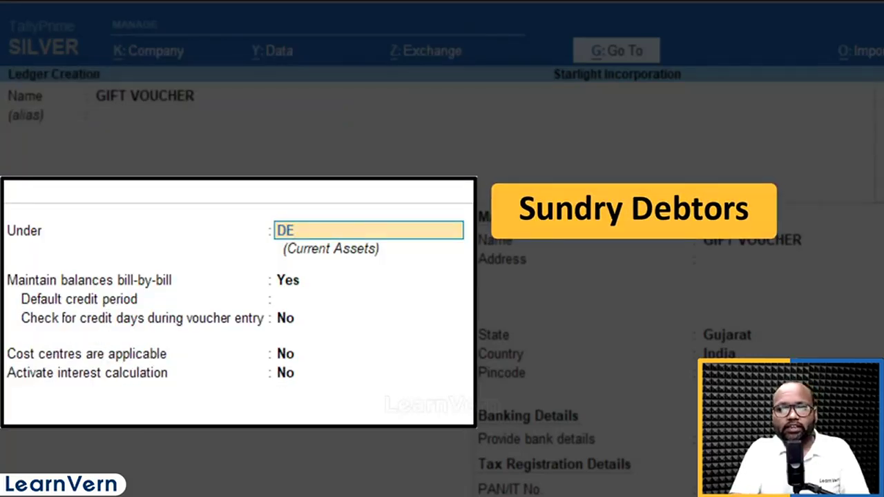
pyautogui.press('Return')
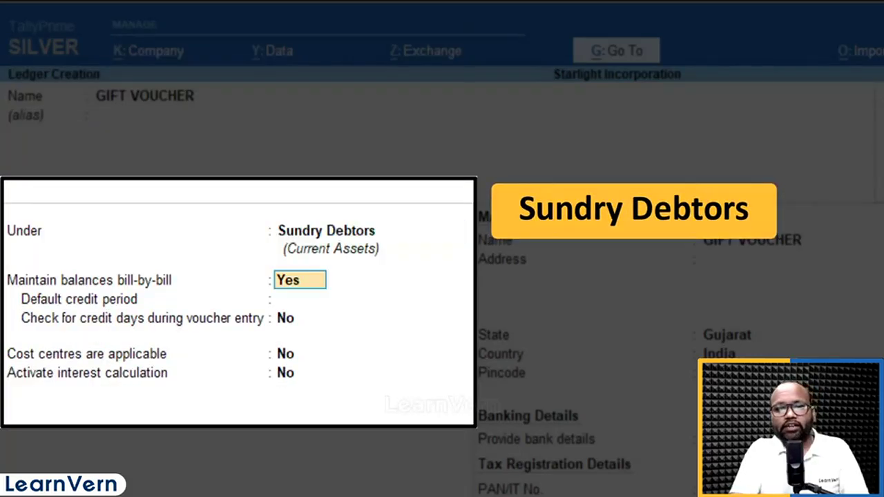
pyautogui.hotkey('ctrl', 'a')
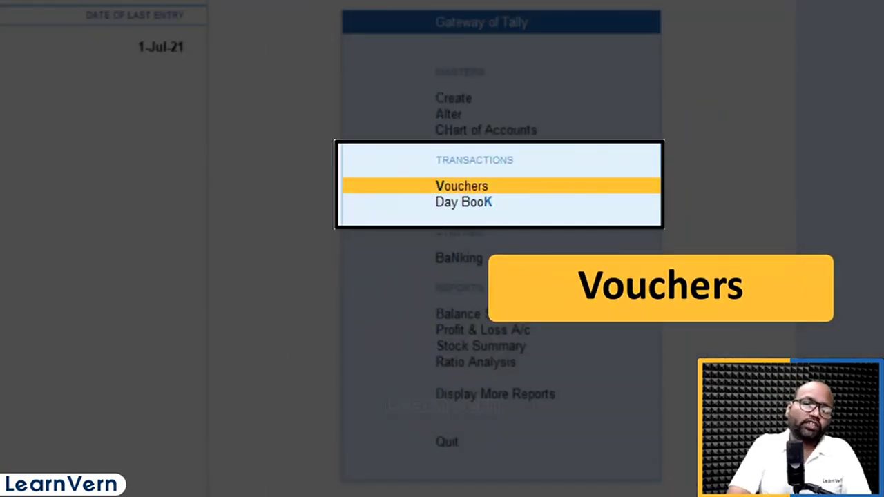
# Open a new sales voucher of type POS INVOICE and switch it to multi-mode payment
pyautogui.press('Return')
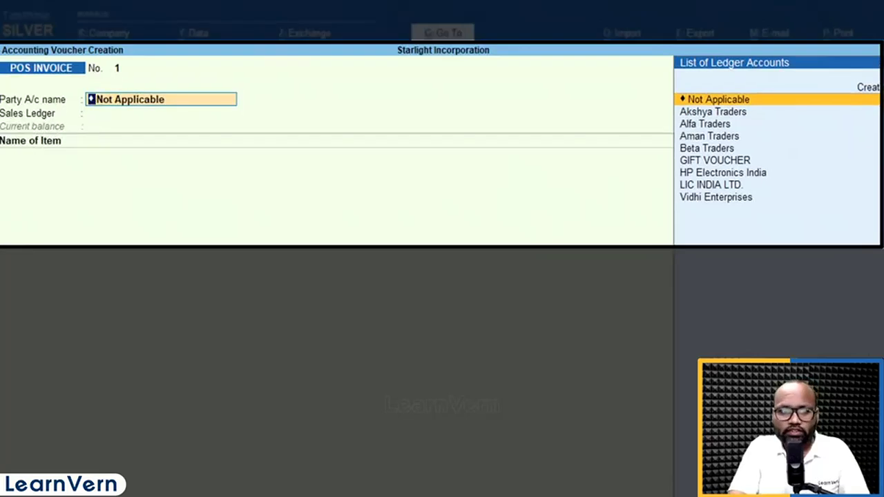
pyautogui.press('F8')
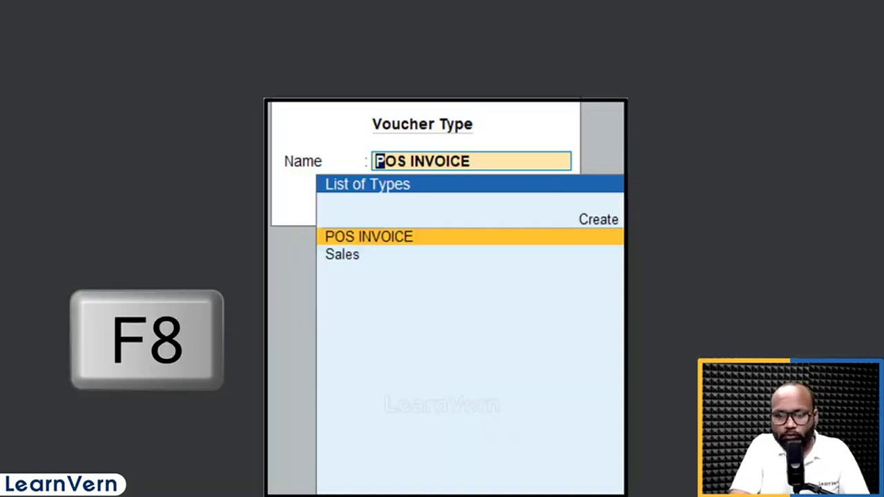
pyautogui.press('Return')
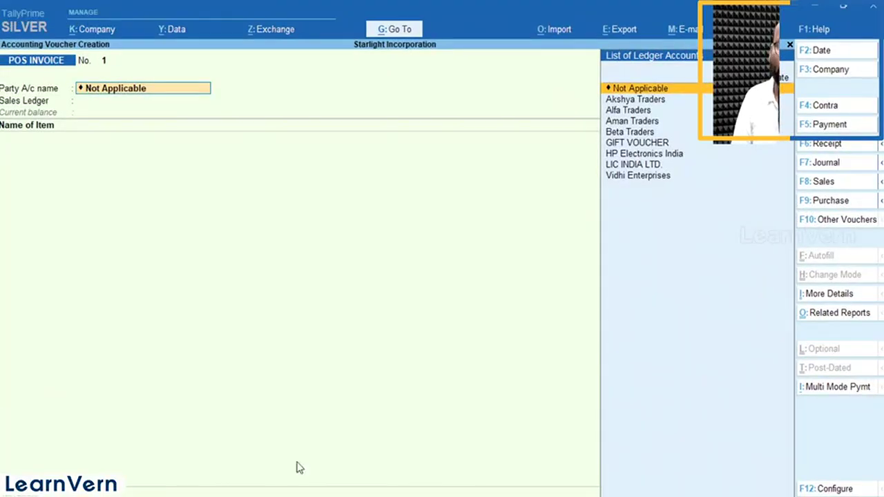
pyautogui.click(842, 390)
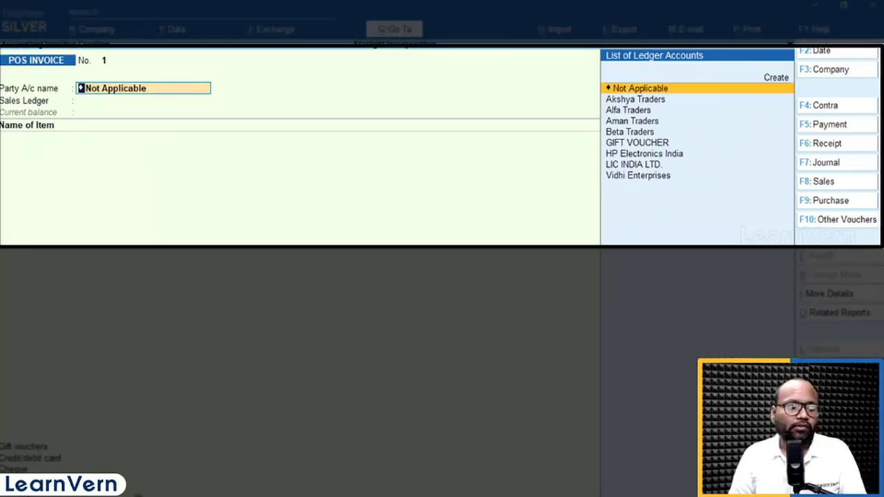
# Leave the party account and party details as Not Applicable and choose Sales Gst as the sales ledger
pyautogui.press('Return')
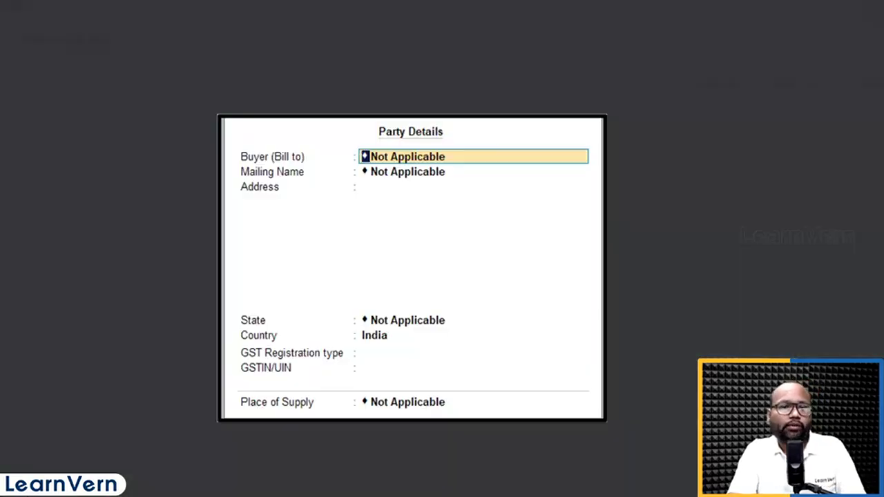
pyautogui.hotkey('ctrl', 'a')
pyautogui.press('Down')
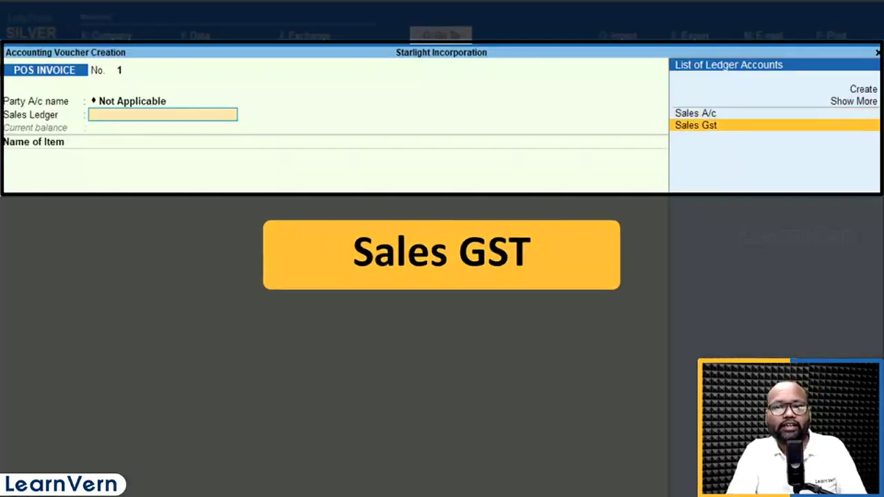
pyautogui.press('Return')
# Enter HP Pavilion 11" with a quantity of 1 Nos as the first invoice item
pyautogui.press('Down')
pyautogui.press('Down')
pyautogui.press('Down')
pyautogui.press('Down')
pyautogui.press('Down')
pyautogui.press('Down')
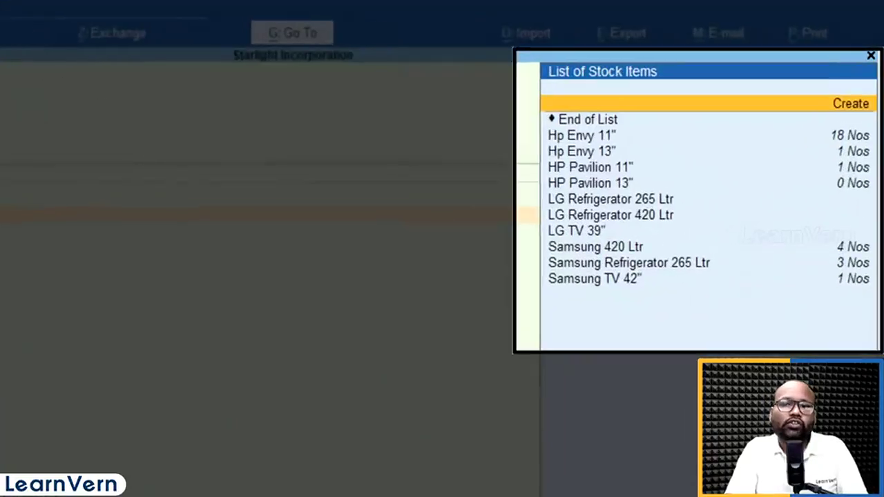
pyautogui.press('Up')
pyautogui.press('Up')
pyautogui.press('Up')
pyautogui.press('Down')
pyautogui.press('Down')
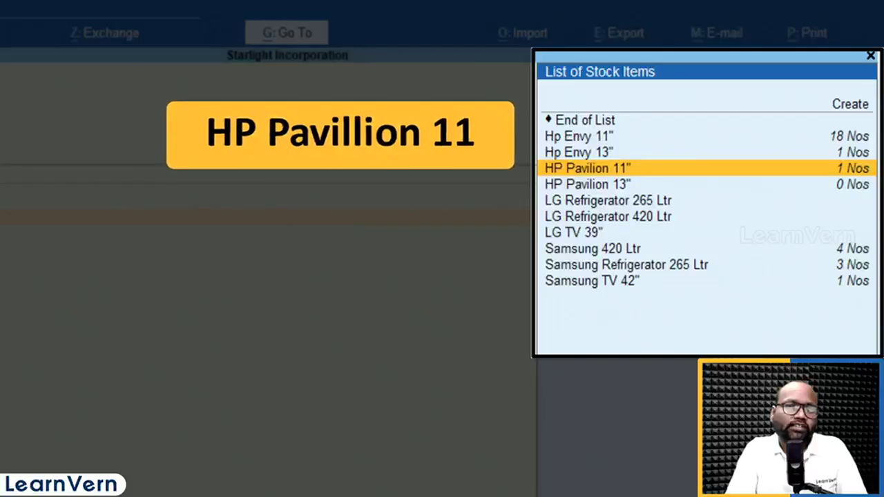
pyautogui.press('Return')
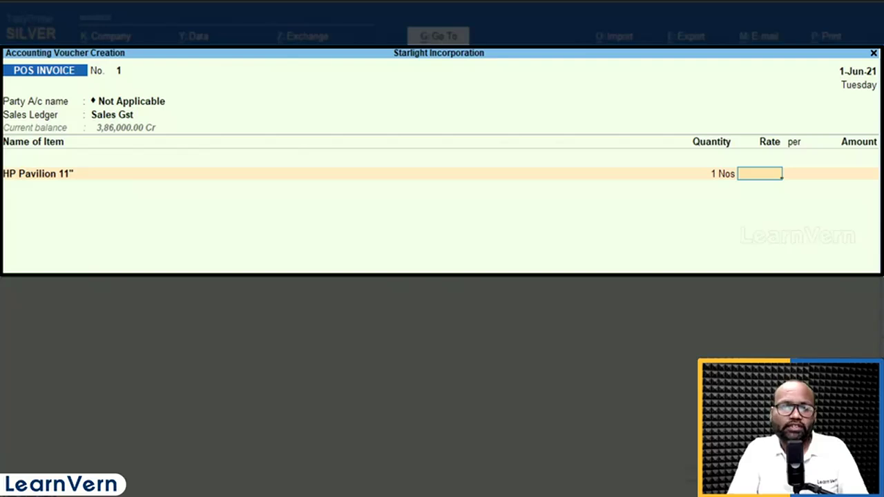
pyautogui.press('BackSpace')
pyautogui.press('BackSpace')
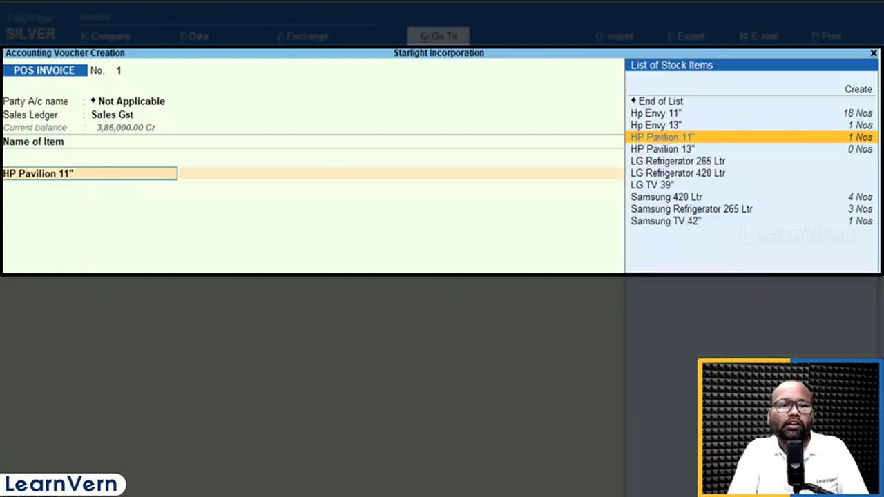
# Set the first invoice item to Hp Envy 13" with a quantity of 1 Nos at a rate of 44,000
pyautogui.press('Up')
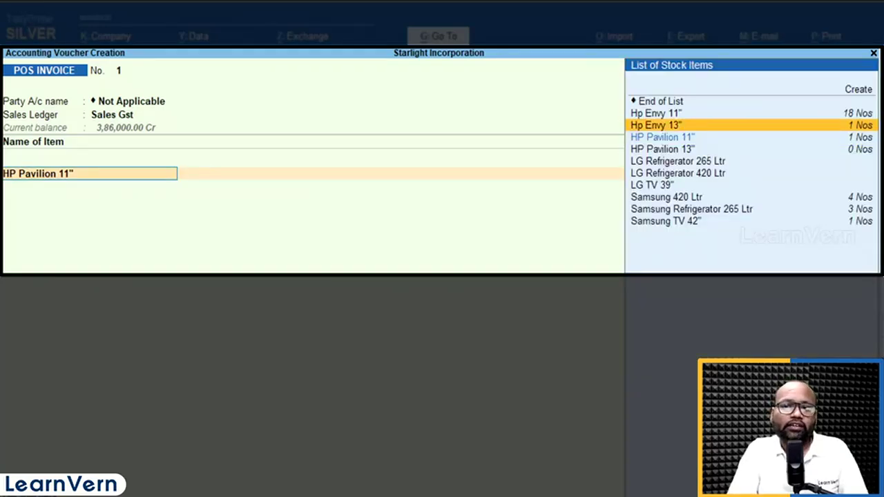
pyautogui.press('Return')
pyautogui.press('Return')
pyautogui.press('Return')
pyautogui.press('Return')
pyautogui.press('Return')
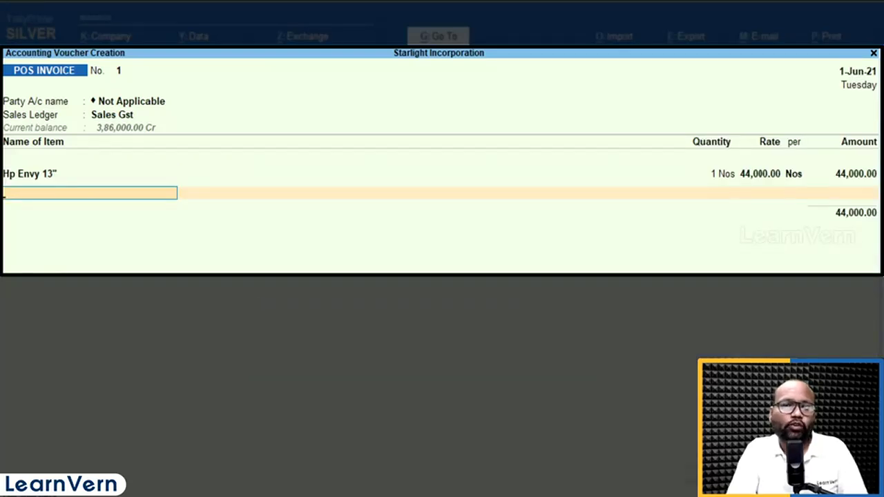
# Add Samsung TV 42" as the second invoice item with a quantity of 1 Nos at a rate of 45,000
pyautogui.press('Down')
pyautogui.press('Down')
pyautogui.press('Down')
pyautogui.press('Down')
pyautogui.press('Down')
pyautogui.press('Down')
pyautogui.press('Down')
pyautogui.press('Down')
pyautogui.press('Down')
pyautogui.press('Down')
pyautogui.press('Down')
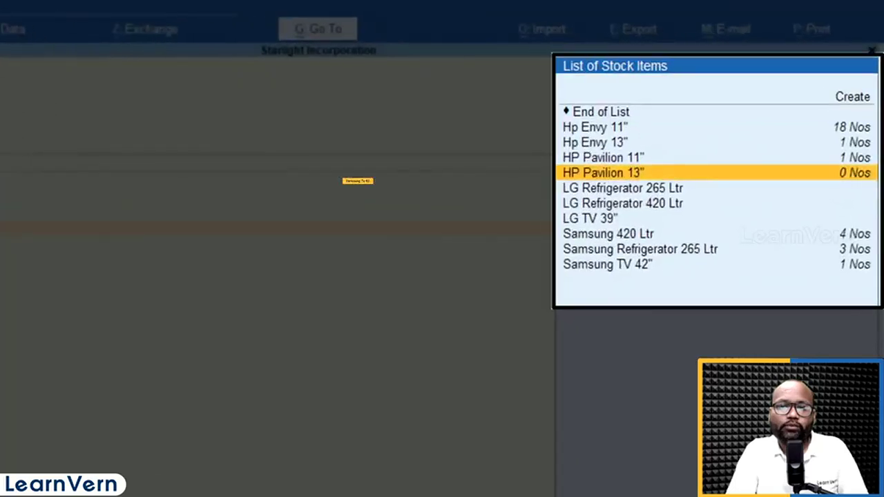
pyautogui.press('Return')
pyautogui.press('Return')
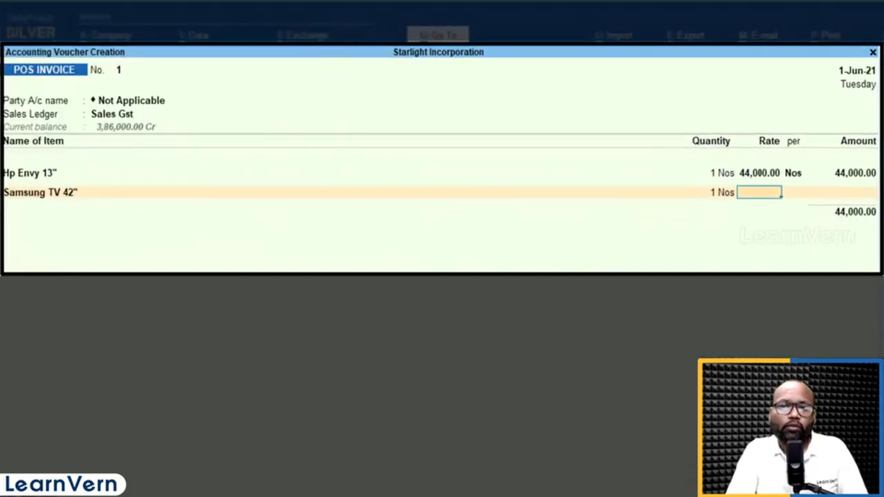
pyautogui.write('45,000')
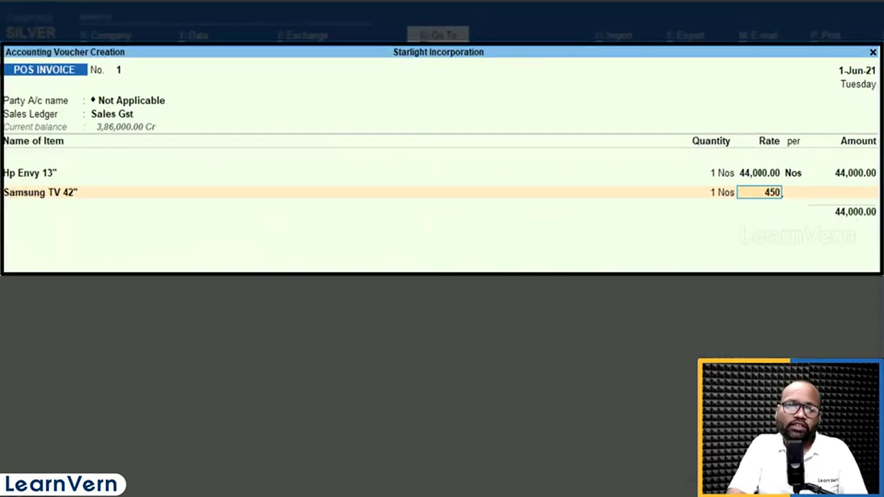
pyautogui.press('Return')
pyautogui.press('Return')
pyautogui.press('Return')
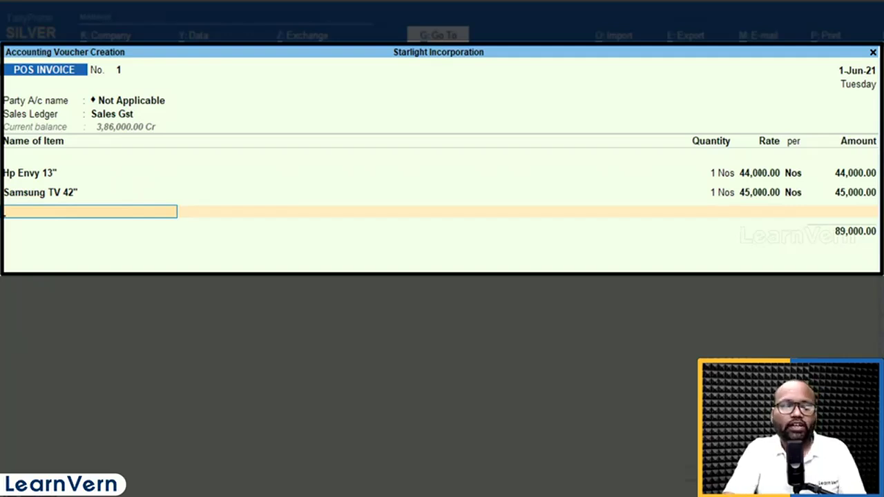
# End the item list and add the Output C Gst tax ledger to the invoice
pyautogui.press('Return')
pyautogui.write('cg')
pyautogui.press('Down')
pyautogui.press('Return')
pyautogui.press('Return')
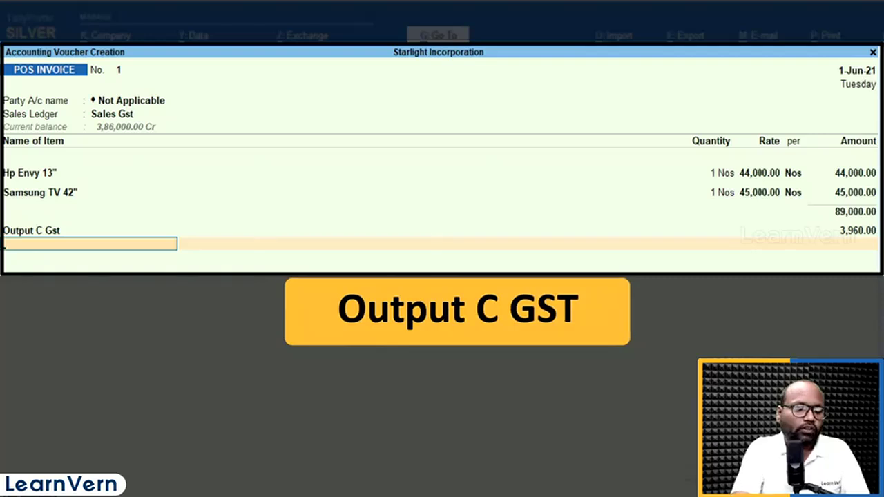
# Add the Output S Gst tax ledger below Output C Gst on the invoice with its calculated amount
pyautogui.write('s')
pyautogui.press('Up')
pyautogui.press('Up')
pyautogui.press('Up')
pyautogui.press('Up')
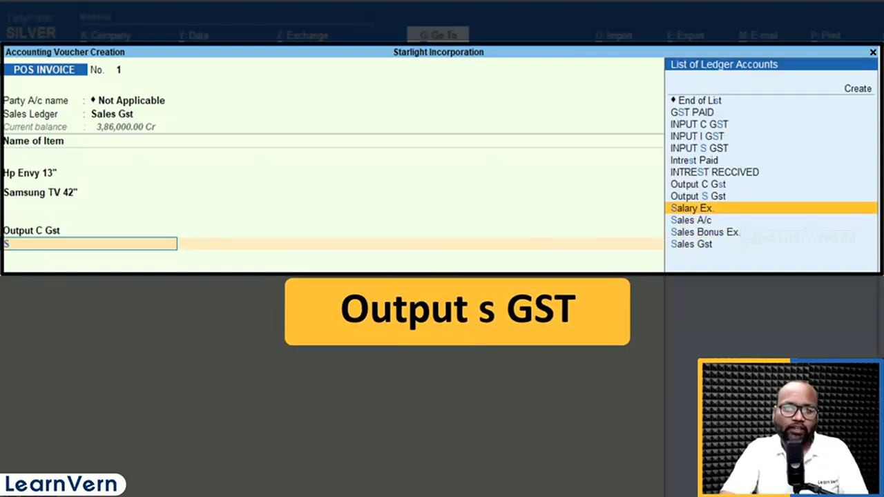
pyautogui.press('Return')
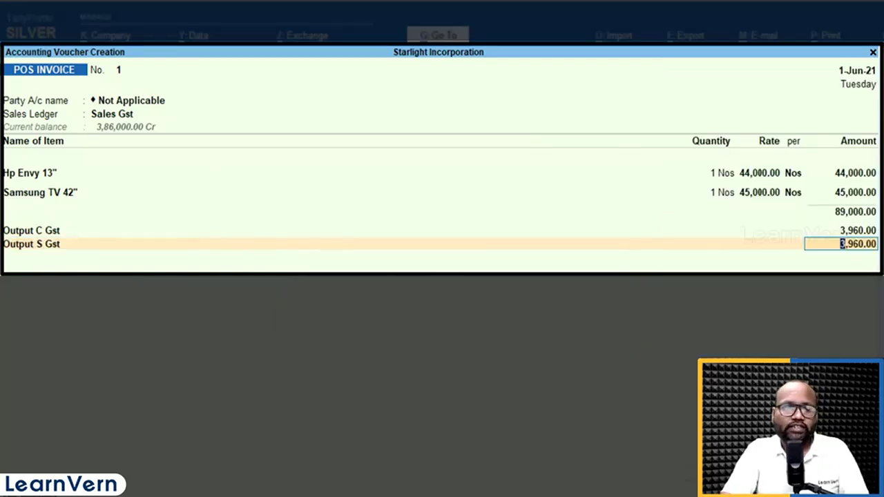
pyautogui.press('Return')
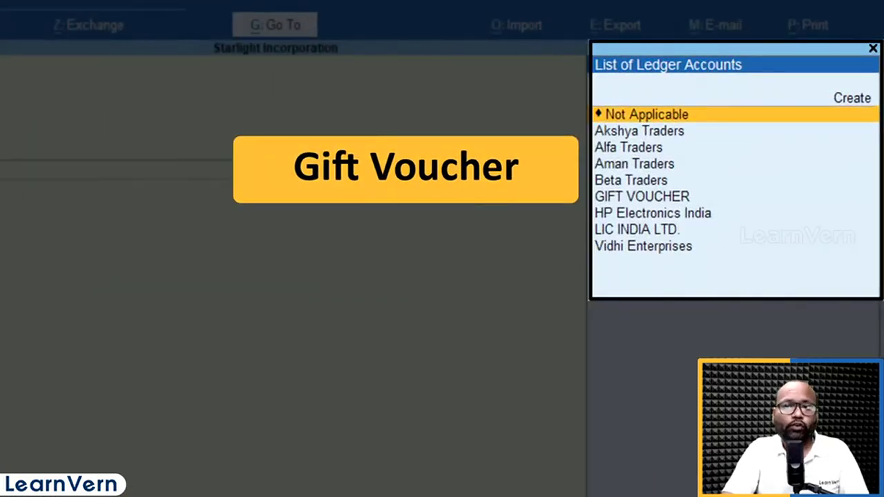
# Record a gift voucher payment of 5,000 against the GIFT VOUCHER ledger
pyautogui.press('Down')
pyautogui.press('Down')
pyautogui.press('Down')
pyautogui.press('Down')
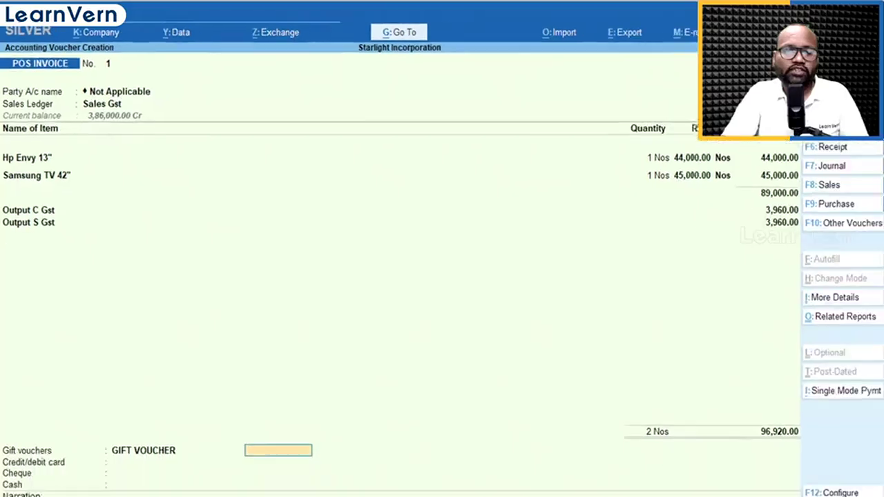
pyautogui.write('5000')
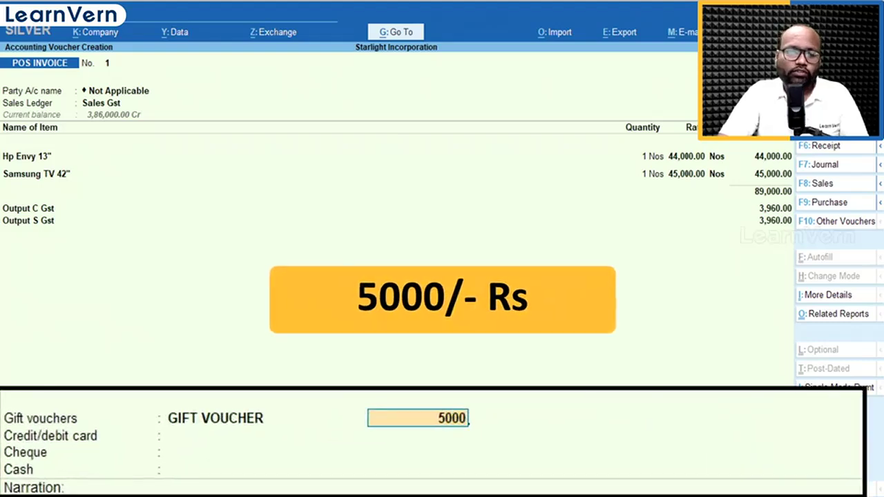
pyautogui.press('Return')
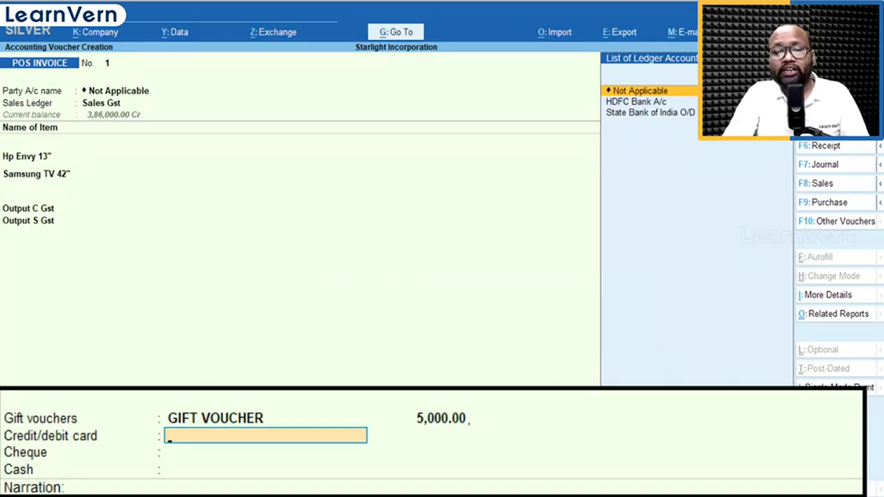
# Choose HDFC Bank A/c for the credit/debit card payment and enter the card number
pyautogui.press('Down')
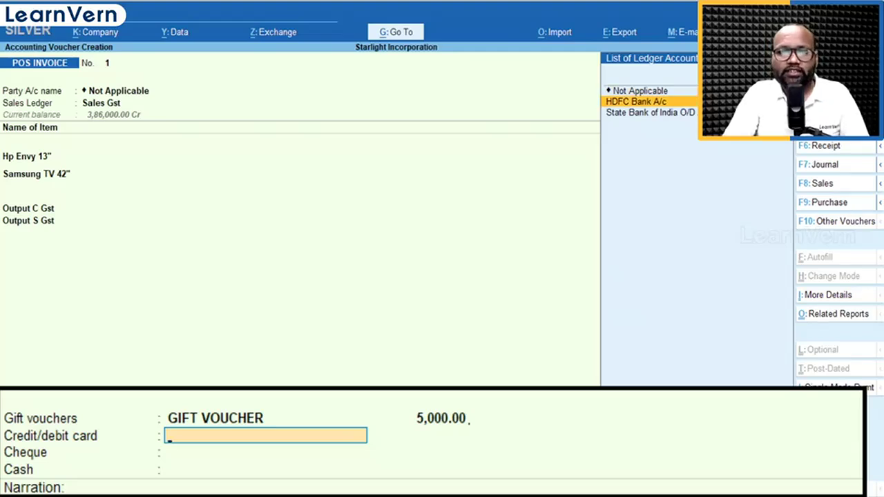
pyautogui.press('Return')
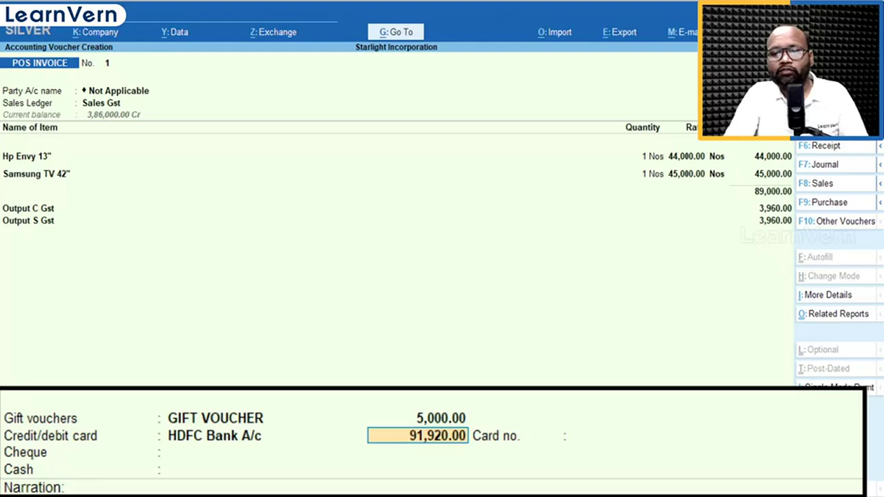
pyautogui.press('Return')
pyautogui.write('123456789012')
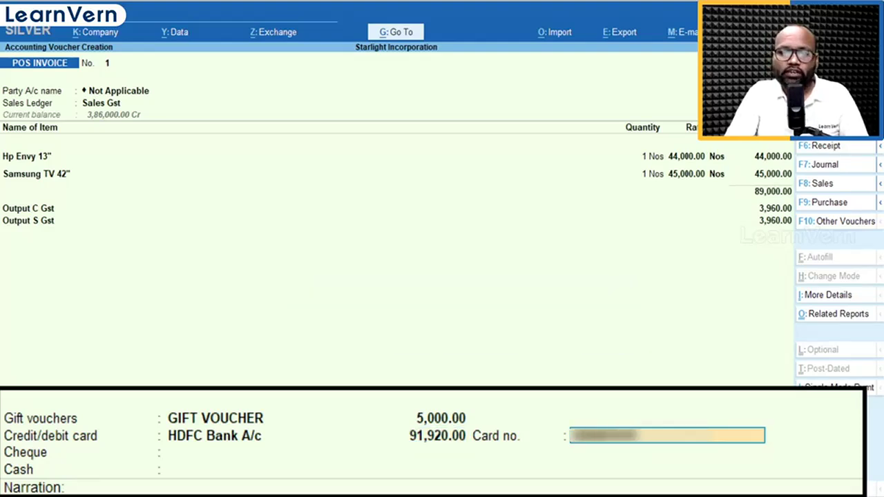
pyautogui.press('Return')
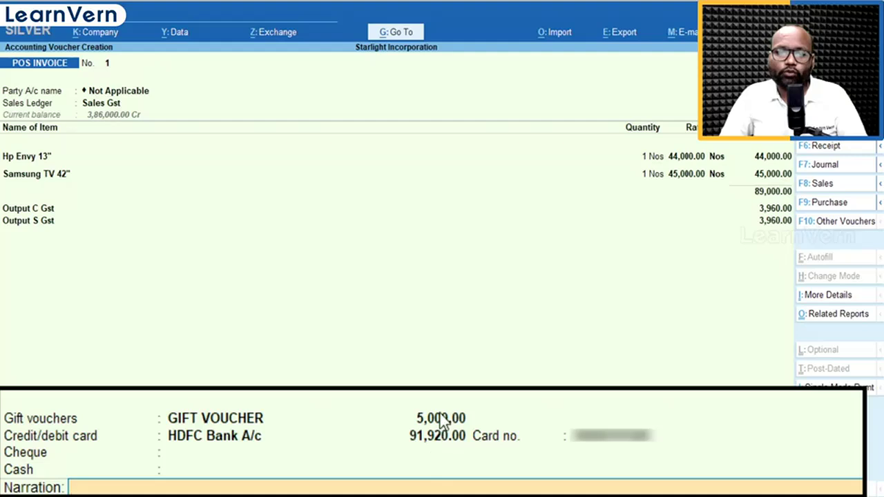
# Set the credit/debit card payment amount to 85,000, keeping the entered card details
pyautogui.click(439, 436)
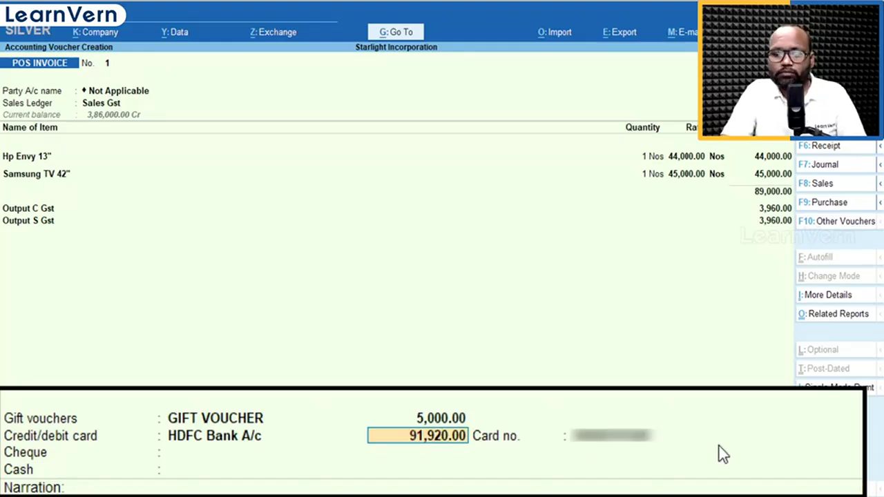
pyautogui.write('85000')
pyautogui.press('Return')
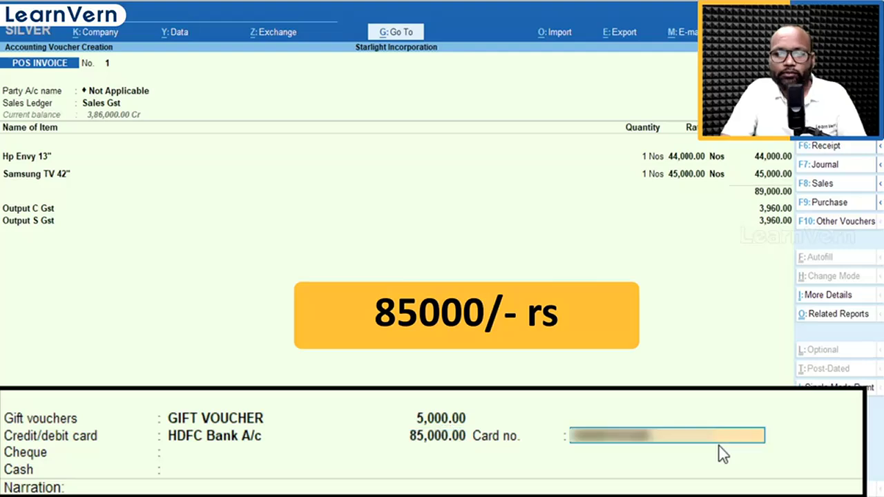
pyautogui.press('Return')
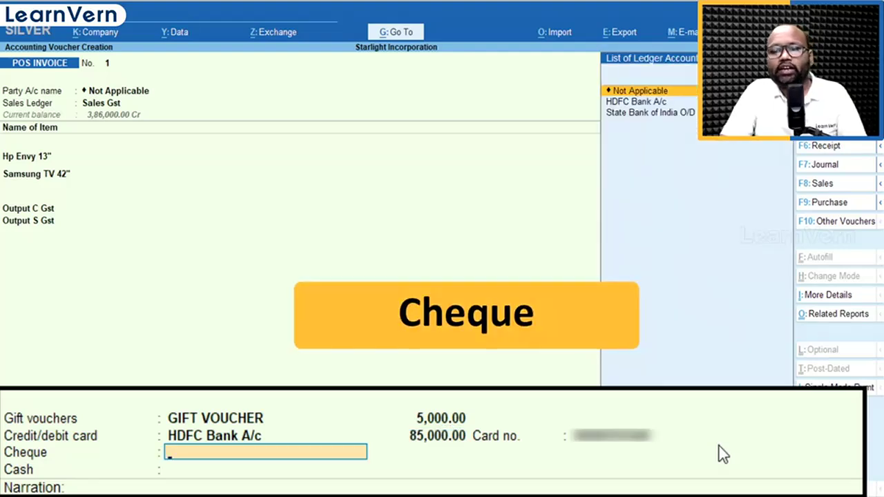
# Leave cheque as Not Applicable, record the remainder to the Cash ledger with 7,000 tendered, and accept the invoice
pyautogui.press('Return')
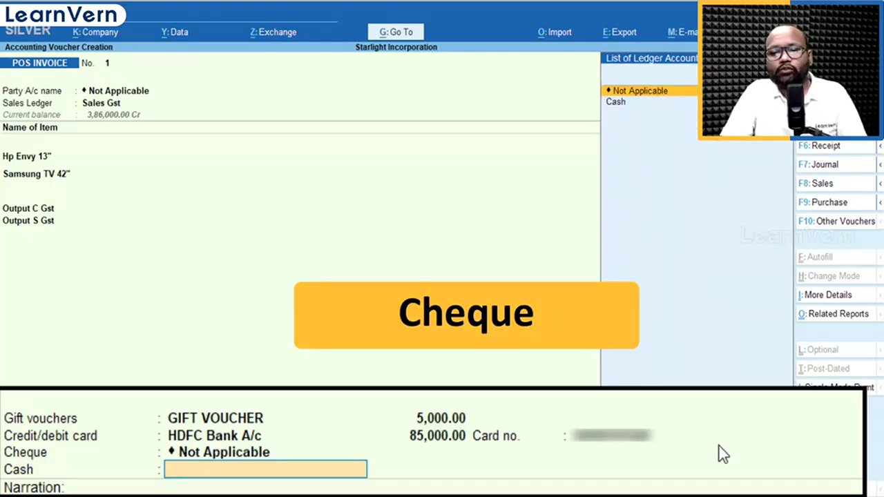
pyautogui.press('Down')
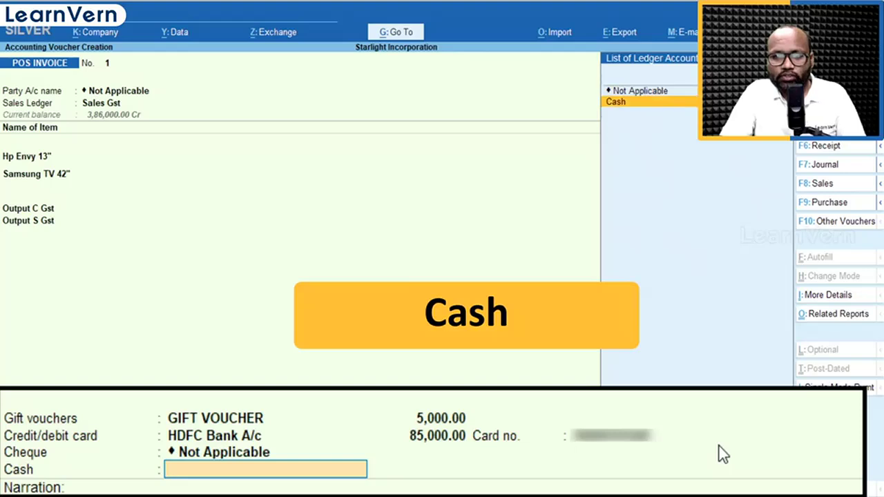
pyautogui.press('Return')
pyautogui.press('Return')
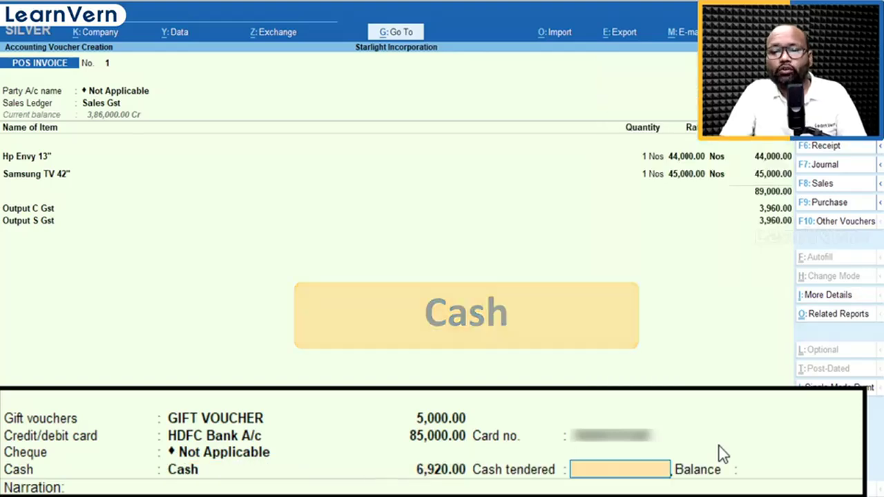
pyautogui.write('7000')
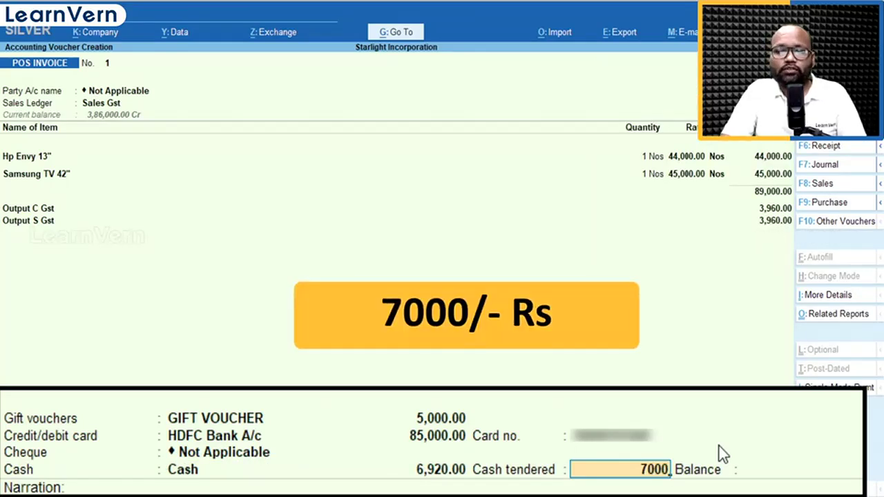
pyautogui.press('Return')
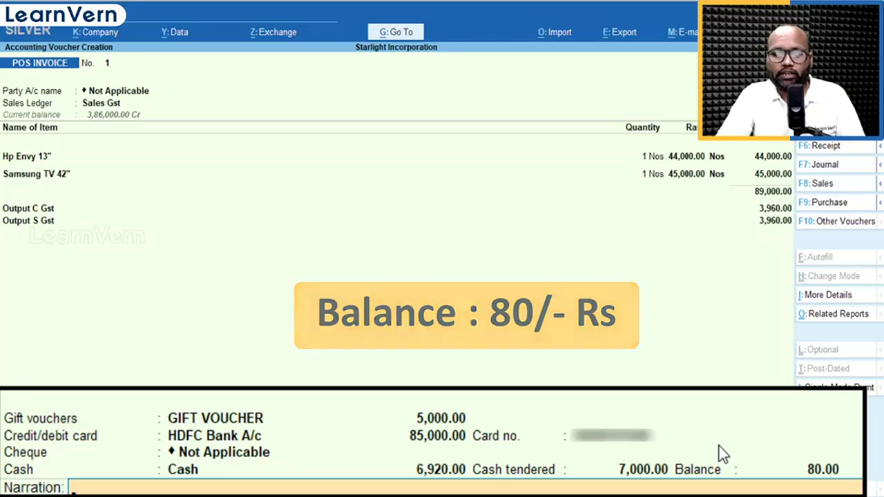
pyautogui.press('Return')
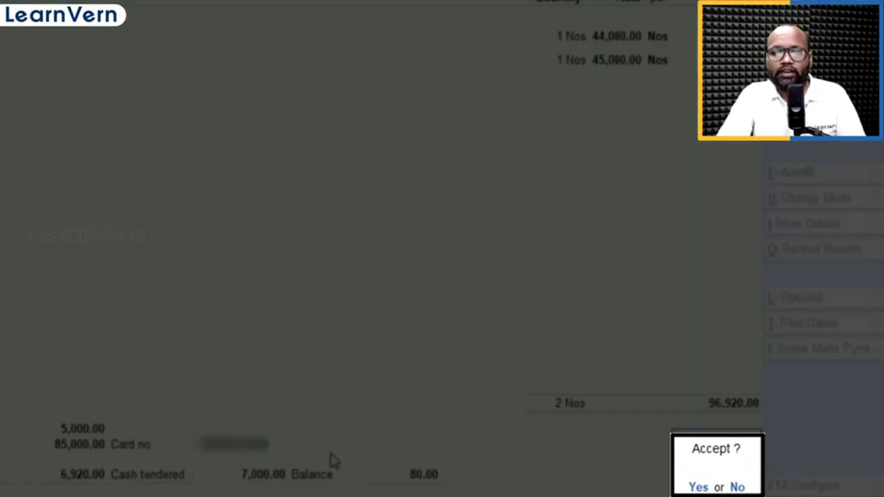
pyautogui.press('Return')
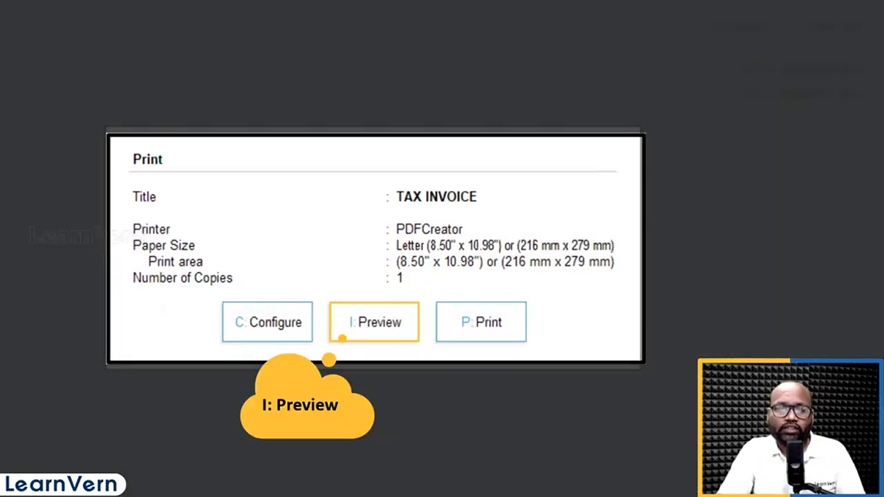
# Preview the printed tax invoice, review its items, taxes and payment breakdown, and return to voucher entry
pyautogui.press('i')
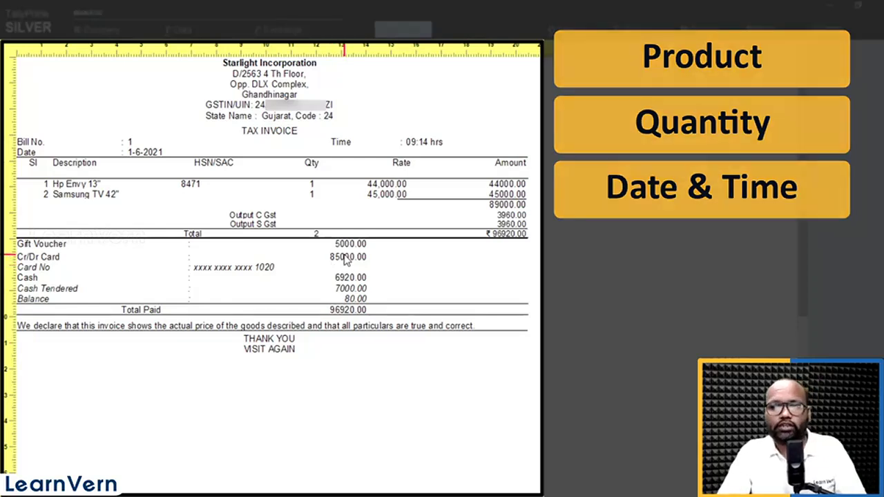
pyautogui.scroll(-3, 346, 259)
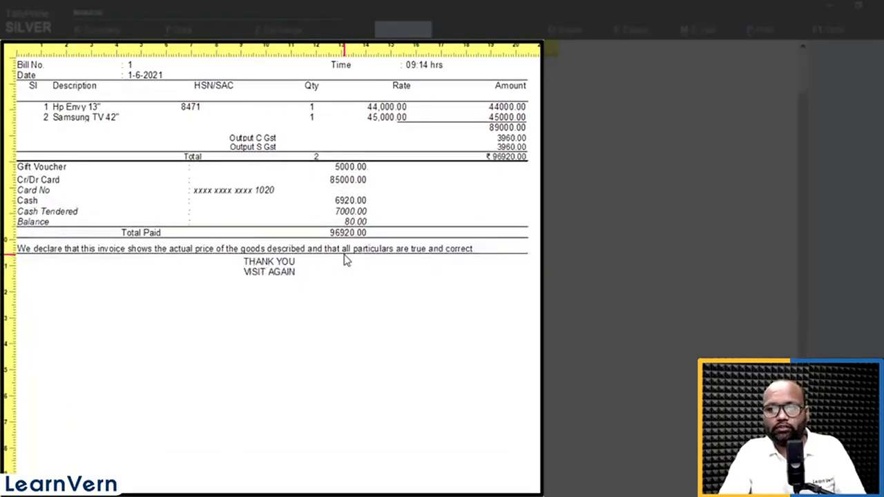
pyautogui.scroll(3, 347, 259)
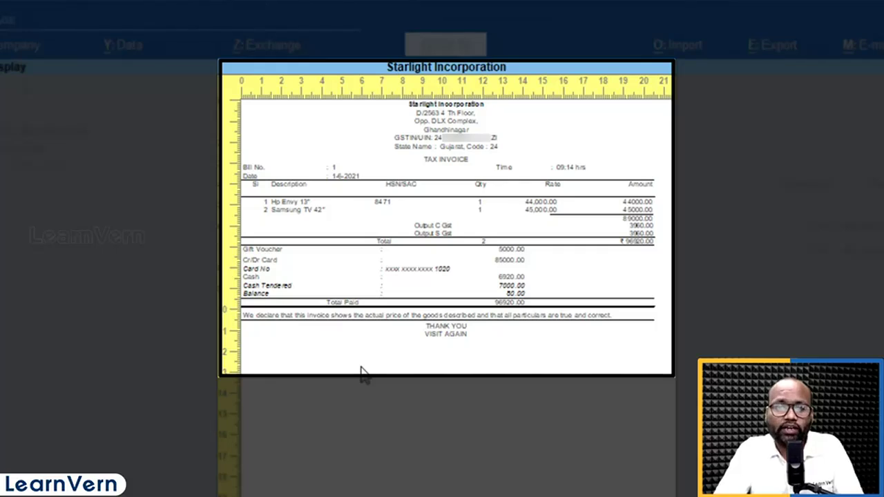
pyautogui.press('Escape')
pyautogui.press('Escape')
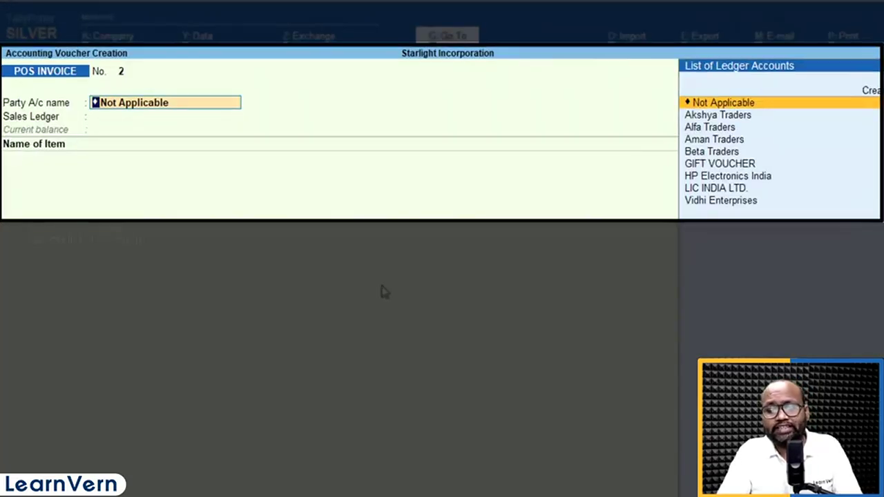
# Start the second POS invoice with the party as Not Applicable and Sales Gst as the sales ledger
pyautogui.press('Return')
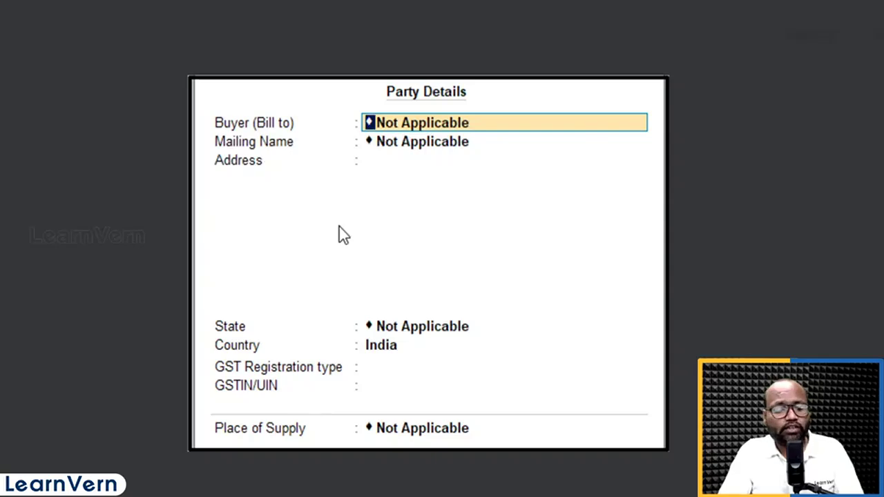
pyautogui.hotkey('ctrl', 'a')
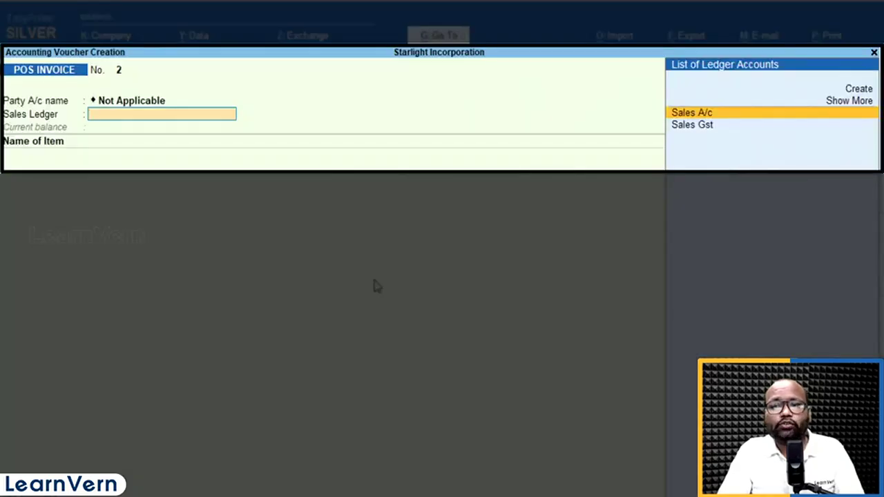
pyautogui.press('Down')
pyautogui.press('Return')
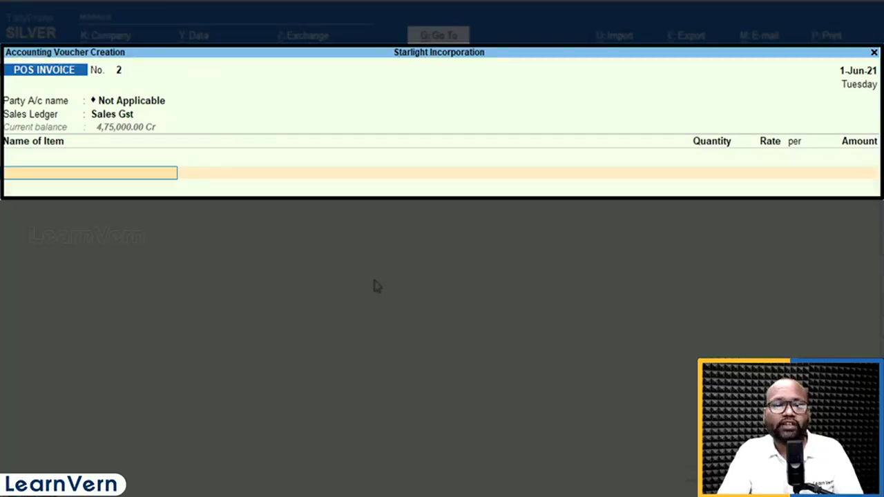
# Begin creating the stock item THERMAL SCANNER from the invoice, under Primary with no category and Nos as its unit
pyautogui.hotkey('alt', 'c')
pyautogui.write('THER')
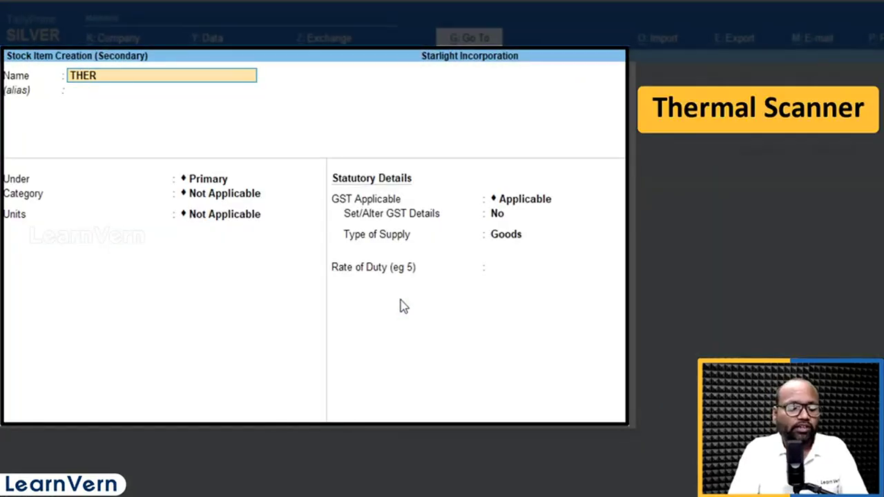
pyautogui.write('MAL SCANNER')
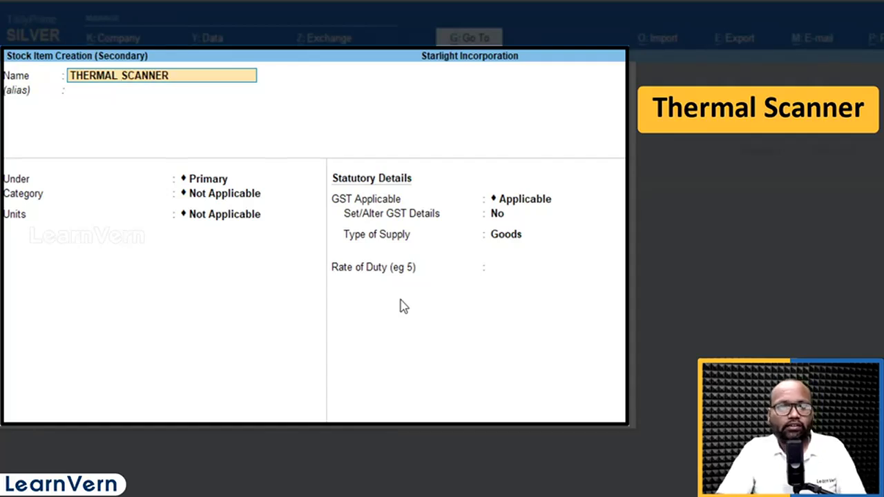
pyautogui.press('Return')
pyautogui.press('Return')
pyautogui.press('Return')
pyautogui.press('Return')
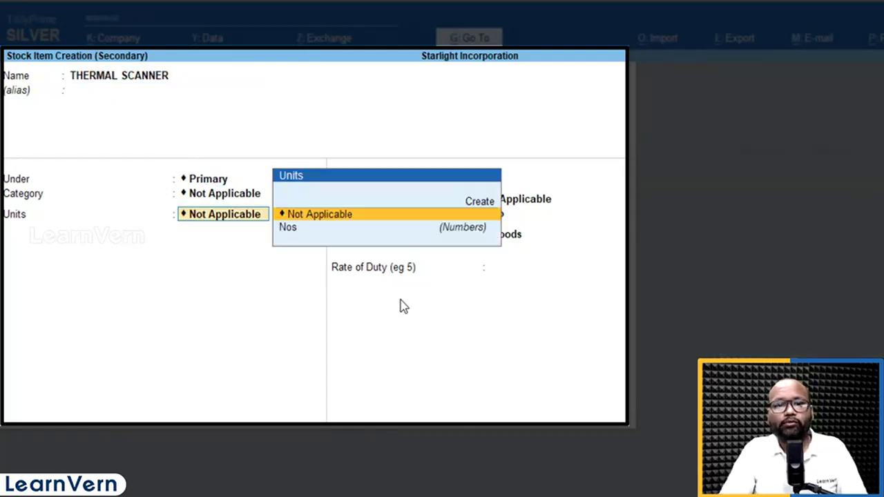
pyautogui.press('Down')
pyautogui.press('Return')
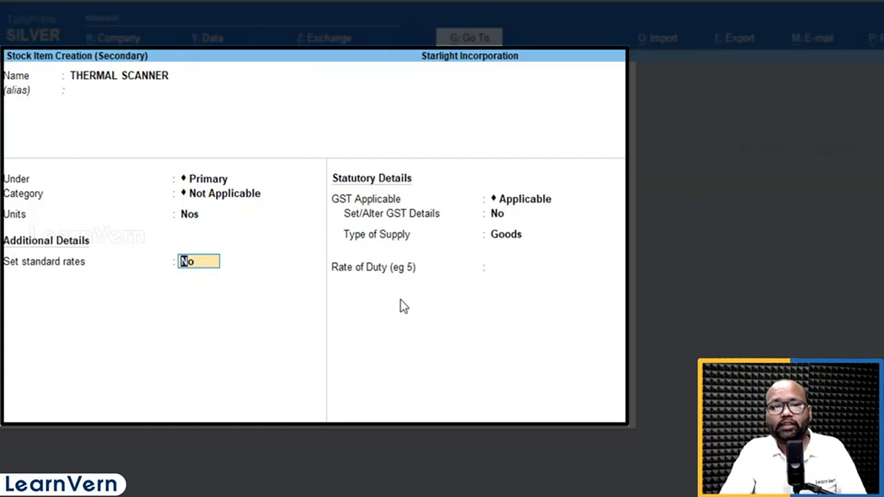
# Check the stock item configuration for the standard buying and selling rates option and accept the settings
pyautogui.press('F12')
pyautogui.press('Return')
pyautogui.press('Return')
pyautogui.press('Return')
pyautogui.press('Return')
pyautogui.press('Return')
pyautogui.press('Return')
pyautogui.press('Return')
pyautogui.press('Return')
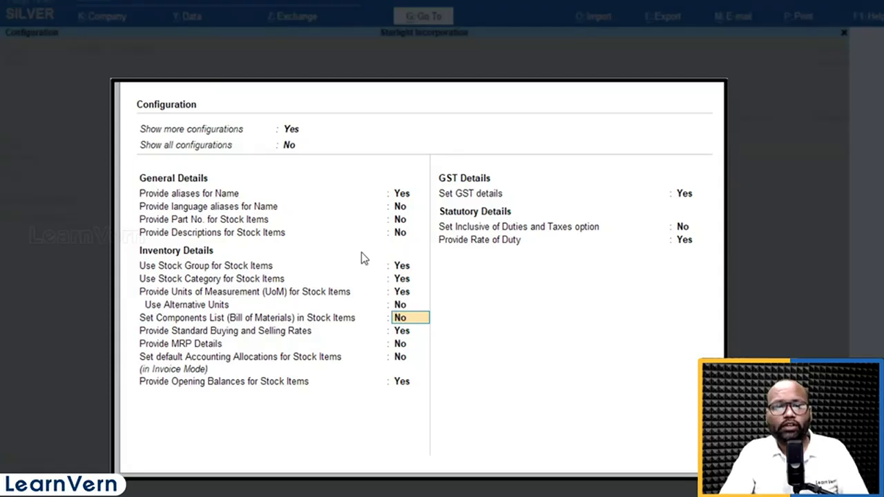
pyautogui.press('Return')
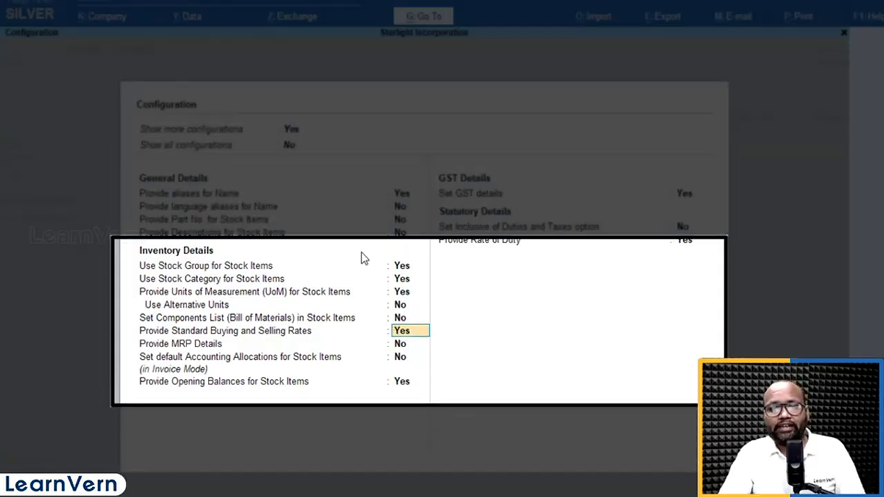
pyautogui.hotkey('ctrl', 'a')
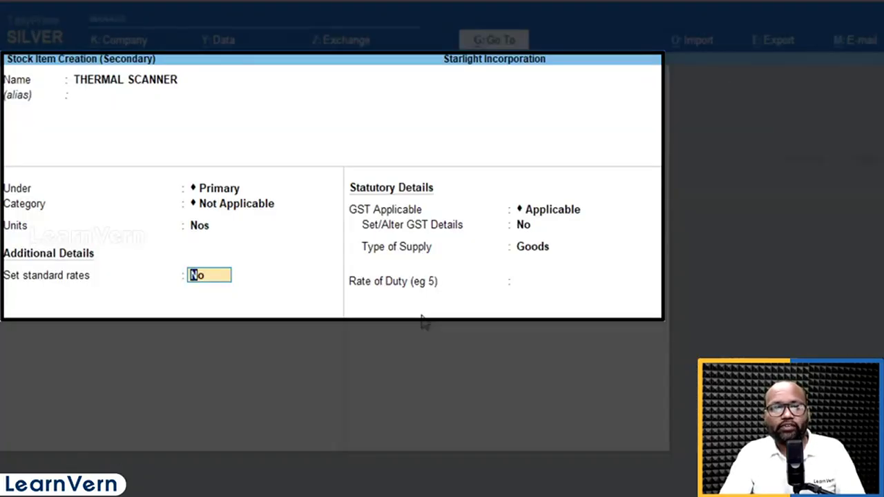
# Enable standard rates for THERMAL SCANNER, leave the cost blank, set the selling price to 150 per Nos from 1-Apr-21, and save the item
pyautogui.write('y')
pyautogui.press('Return')
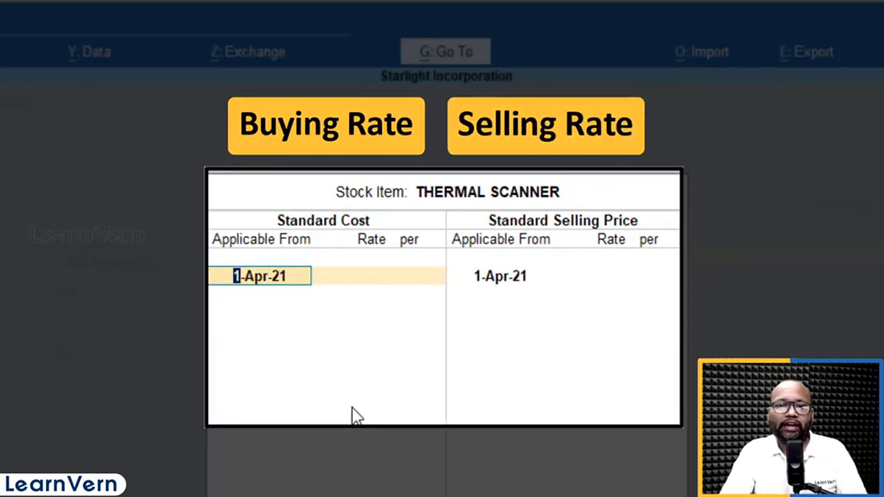
pyautogui.press('Return')
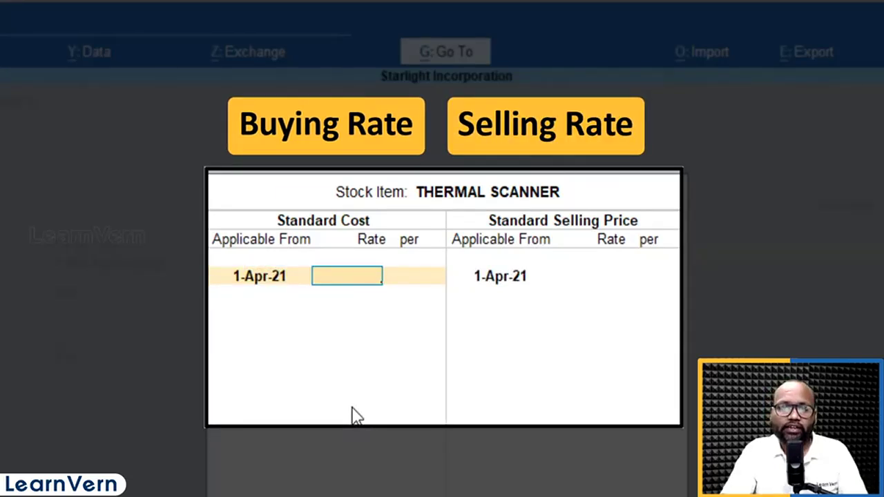
pyautogui.press('Return')
pyautogui.press('Return')
pyautogui.press('Return')
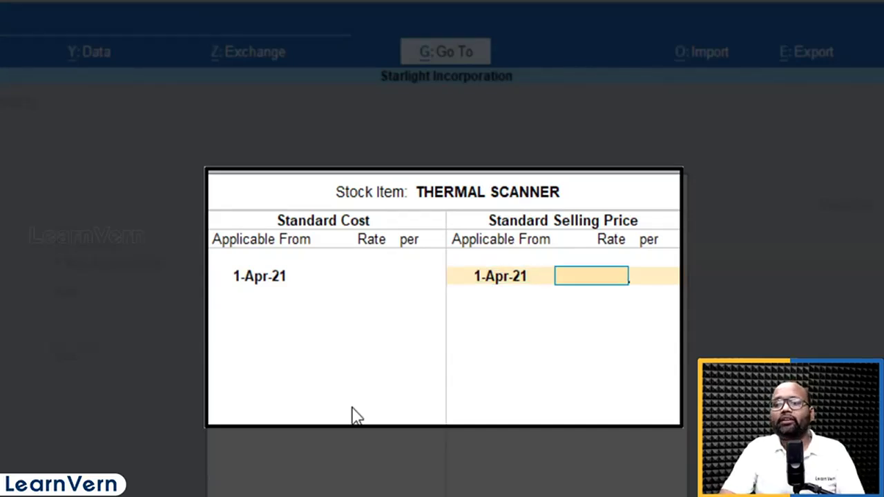
pyautogui.write('150')
pyautogui.press('Return')
pyautogui.press('Return')
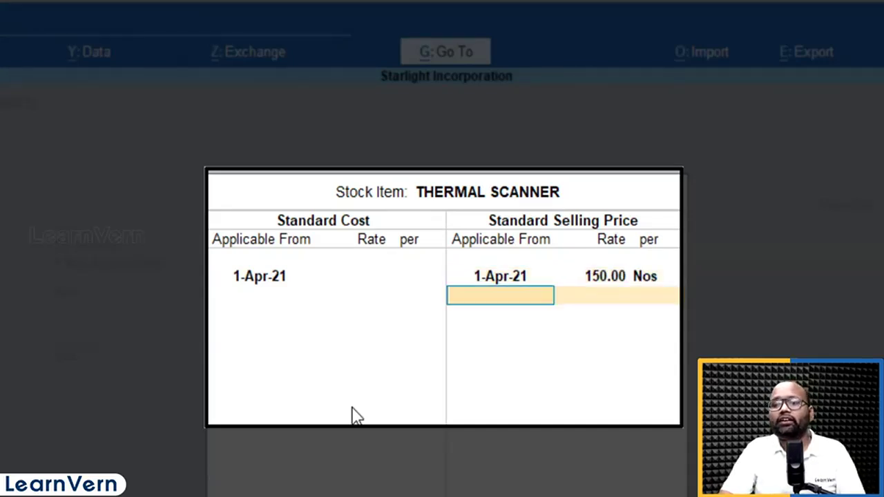
pyautogui.press('Return')
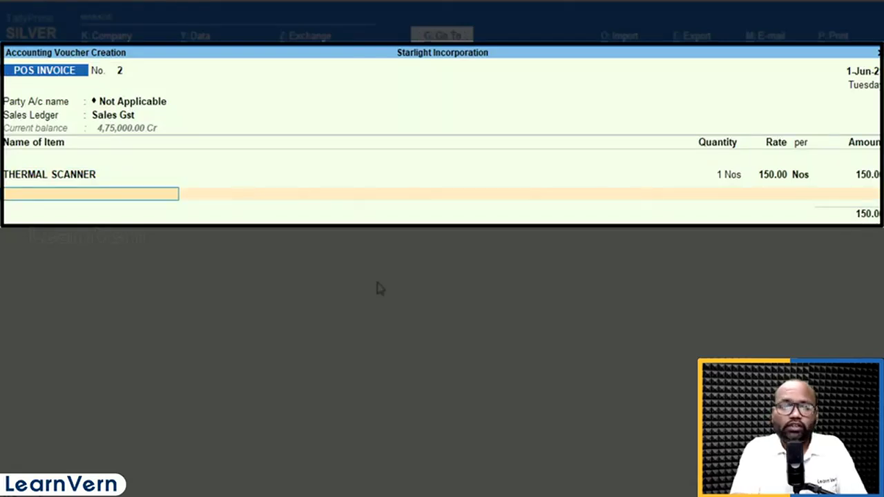
# Add two more THERMAL SCANNER lines to the POS invoice
pyautogui.write('TH')
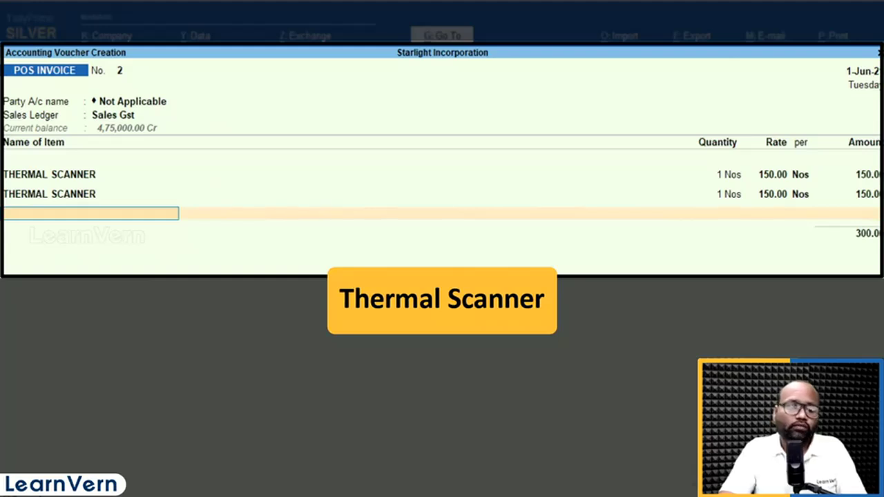
pyautogui.write('THER')
pyautogui.press('Return')
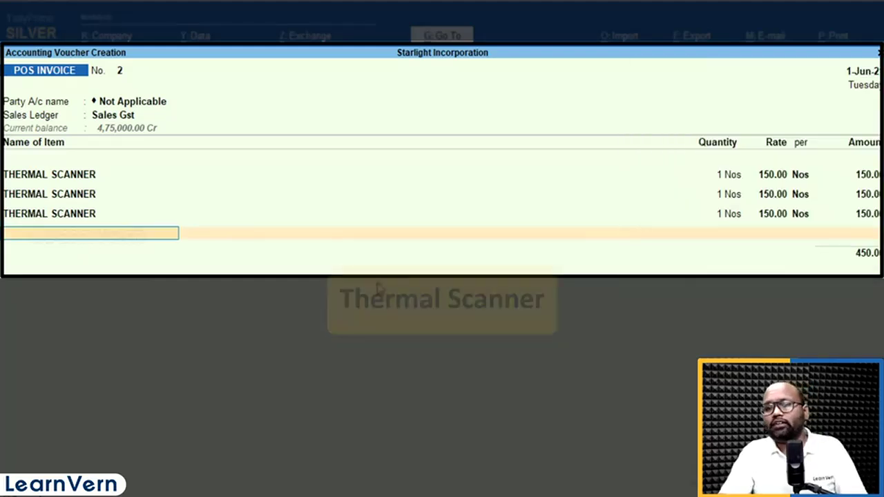
# Open THERMAL SCANNER for alteration from the invoice and enable Provide Part No. for Stock Items in its configuration
pyautogui.press('BackSpace')
pyautogui.hotkey('ctrl', 'Return')
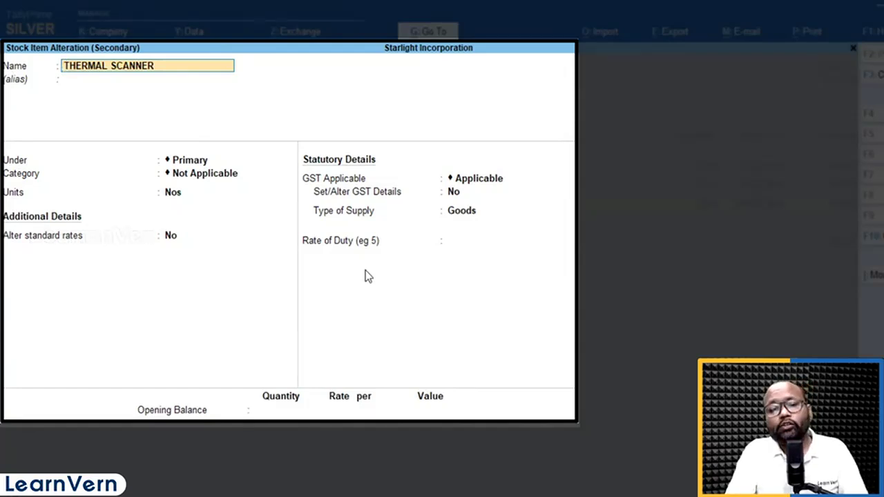
pyautogui.press('F12')
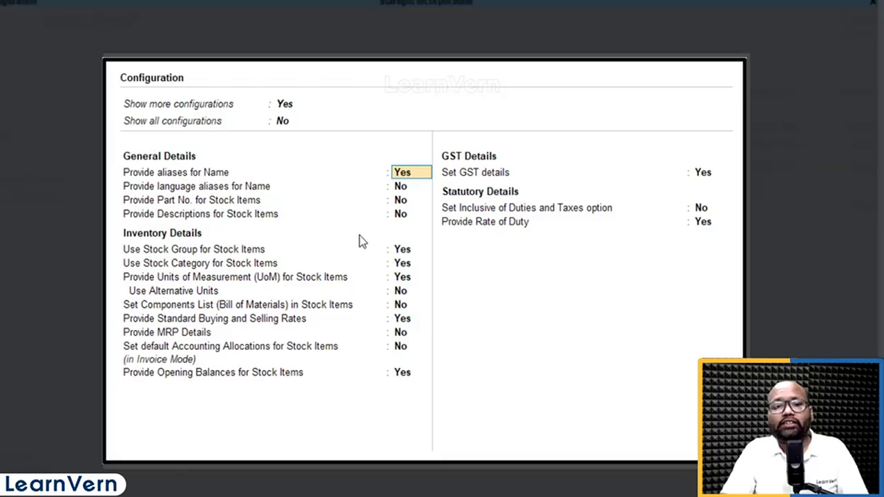
pyautogui.press('Return')
pyautogui.press('Return')
pyautogui.press('y')
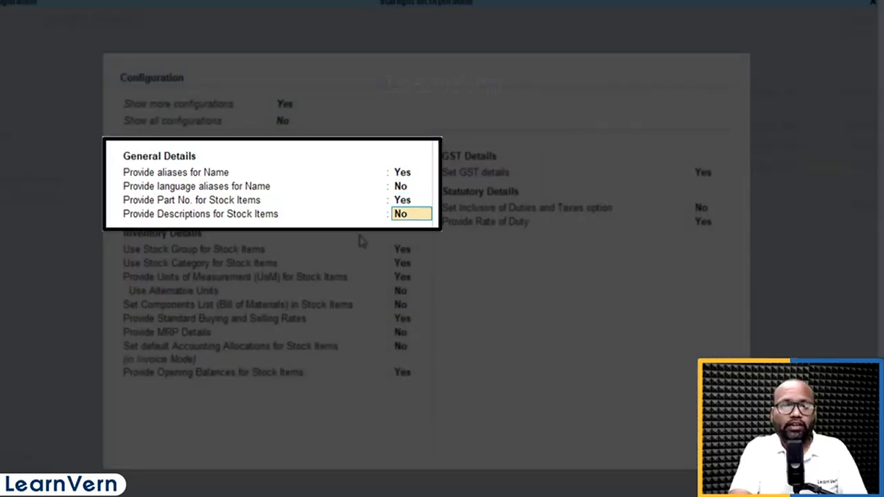
pyautogui.press('Return')
pyautogui.press('Return')
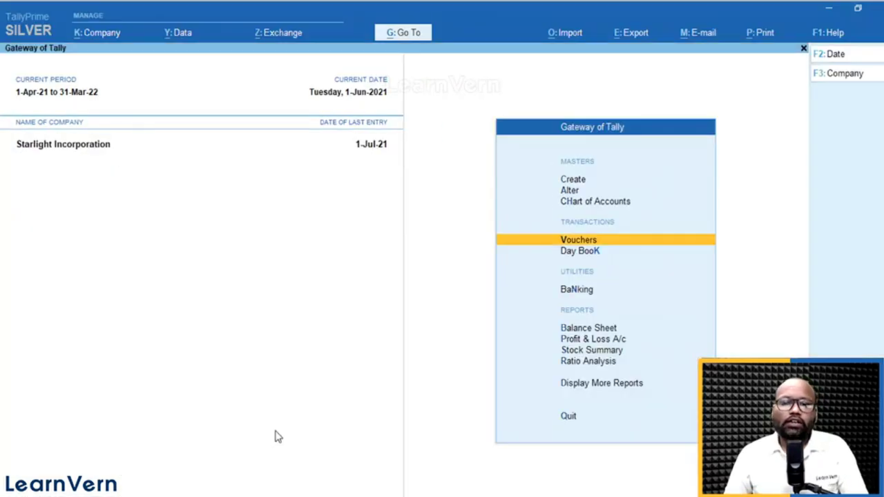
# Open the Account Books within the additional reports
pyautogui.press('Escape')
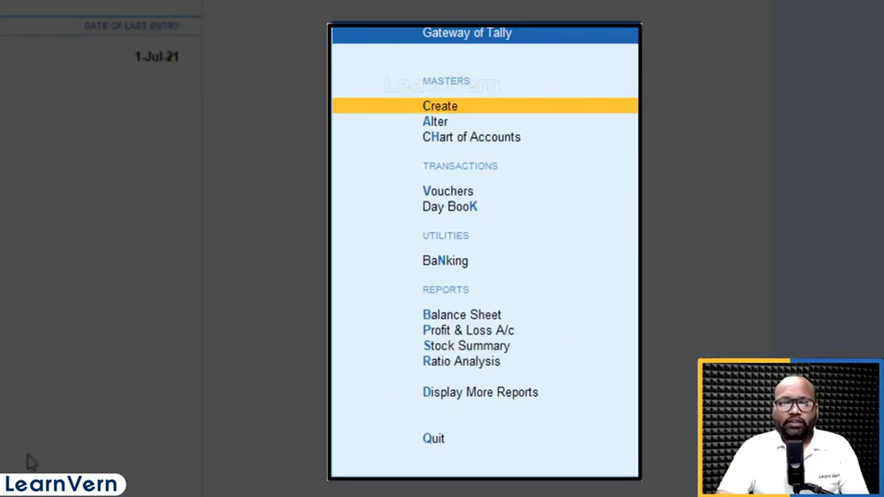
pyautogui.press('d')
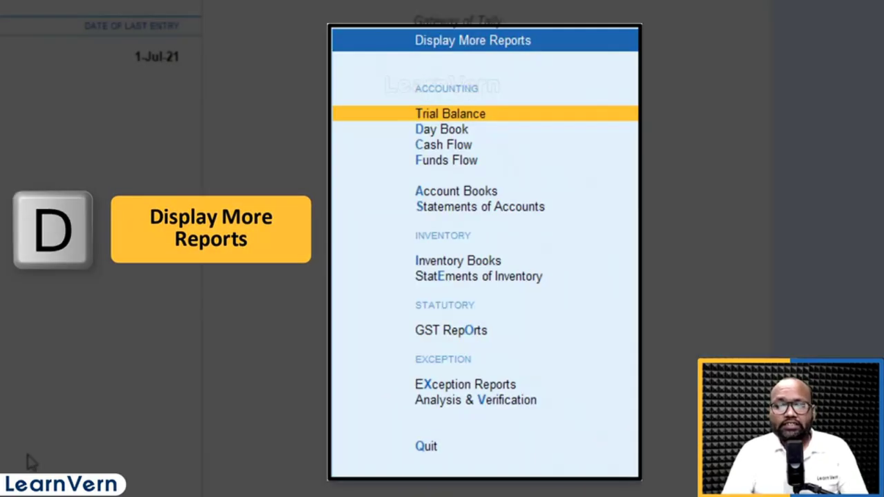
pyautogui.press('Escape')
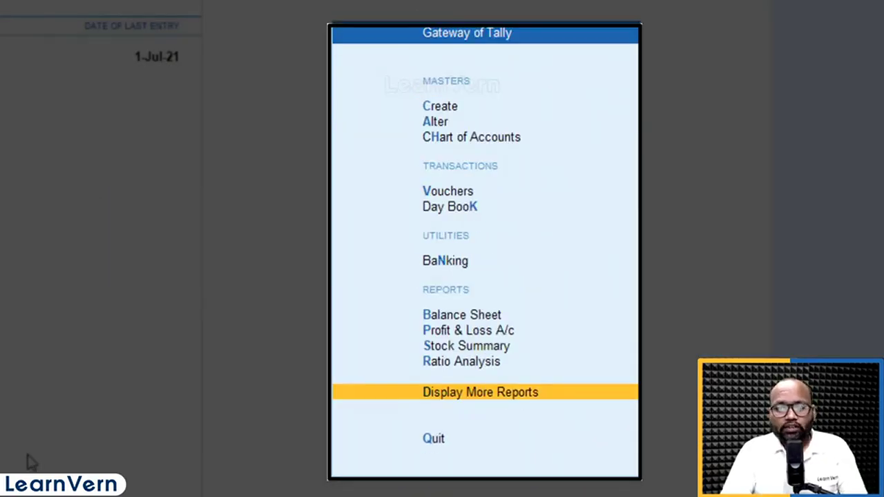
pyautogui.press('d')
pyautogui.press('Down')
pyautogui.press('Down')
pyautogui.press('Down')
pyautogui.press('Down')
pyautogui.press('Down')
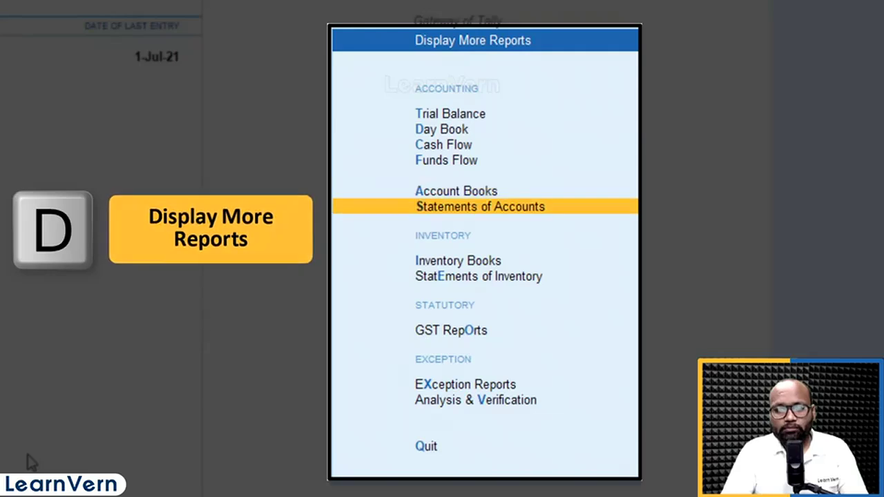
pyautogui.press('Return')
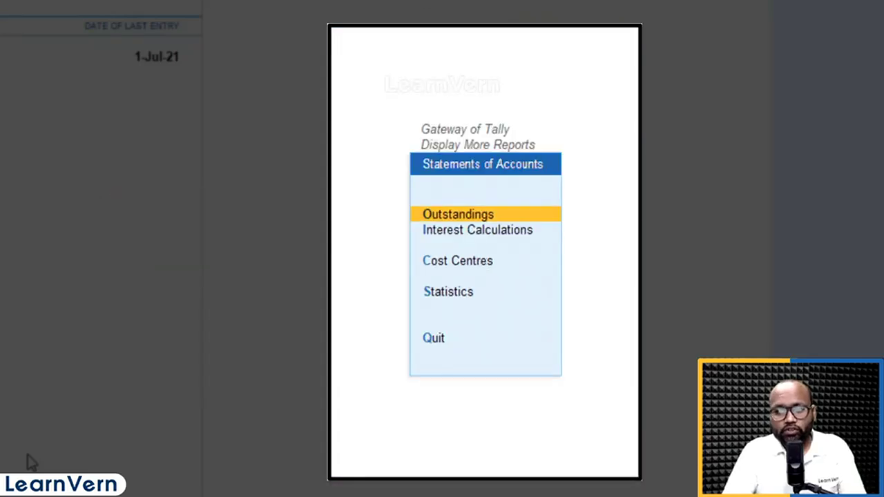
pyautogui.press('Escape')
pyautogui.press('Up')
pyautogui.press('Return')
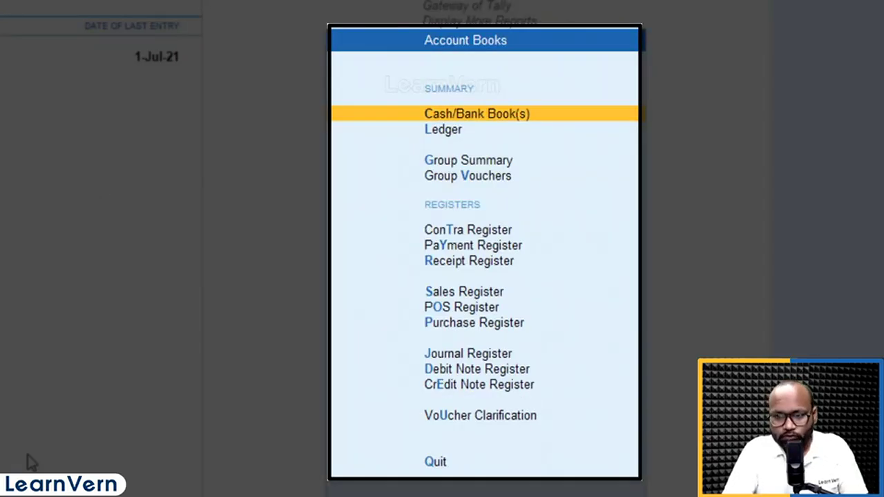
# Open the POS Register, examine the vouchers' breakdown by payment mode, and return to the Gateway of Tally
pyautogui.press('Down')
pyautogui.press('Down')
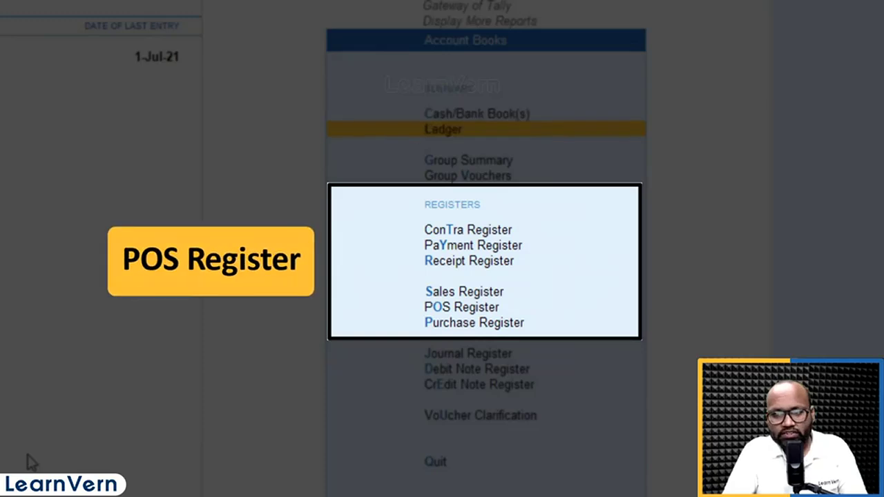
pyautogui.press('Down')
pyautogui.press('Down')
pyautogui.press('Down')
pyautogui.press('Down')
pyautogui.press('Down')
pyautogui.press('Down')
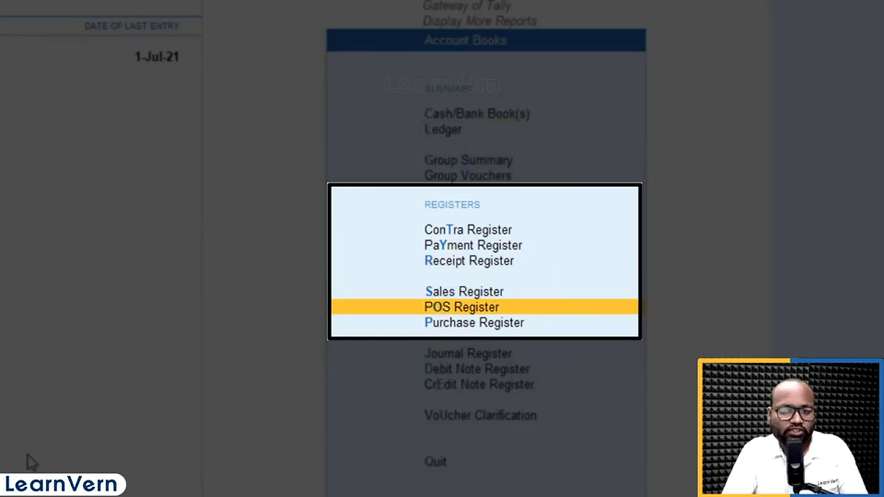
pyautogui.press('Return')
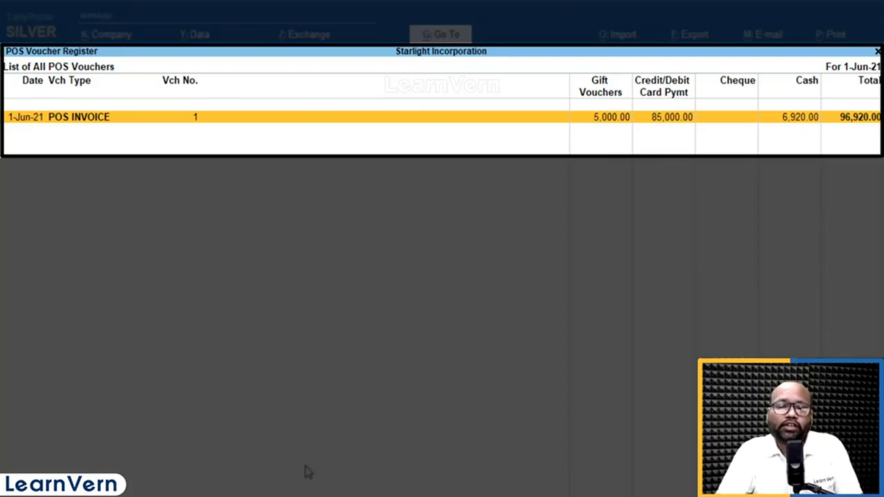
pyautogui.press('Escape')
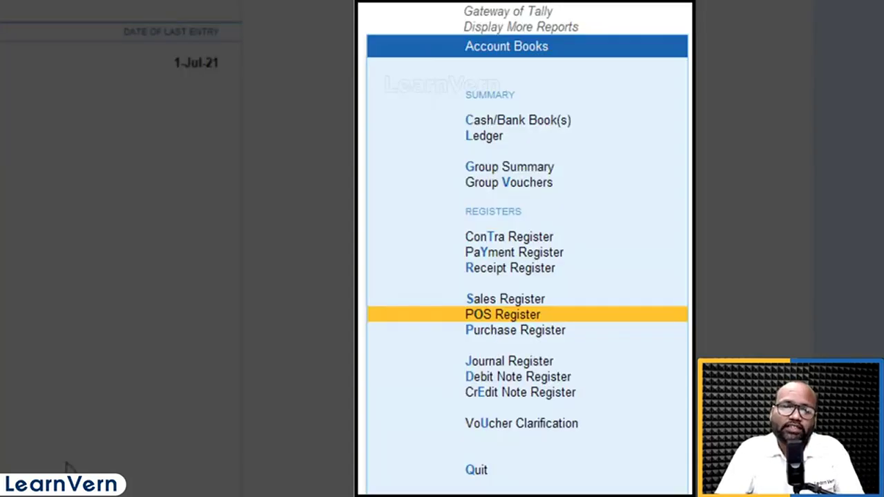
pyautogui.press('Escape')
pyautogui.press('Escape')
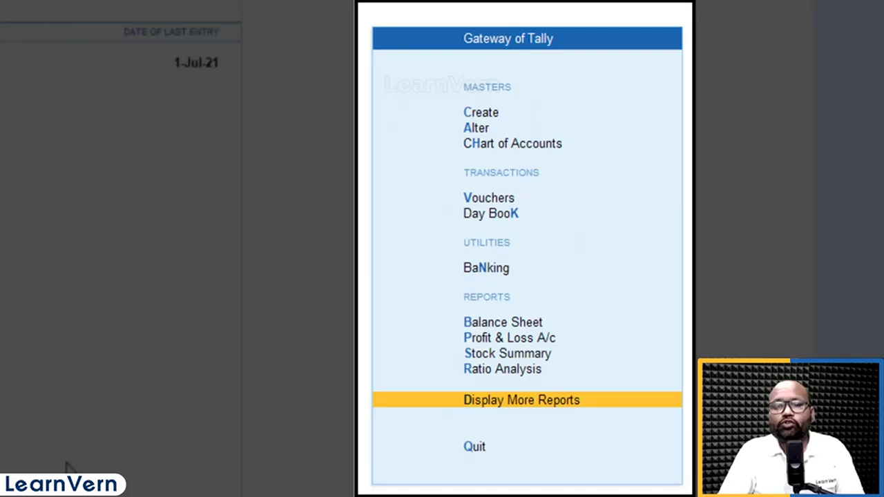
# Open the stock item THERMAL SCANNER for alteration from the inventory masters
pyautogui.press('a')
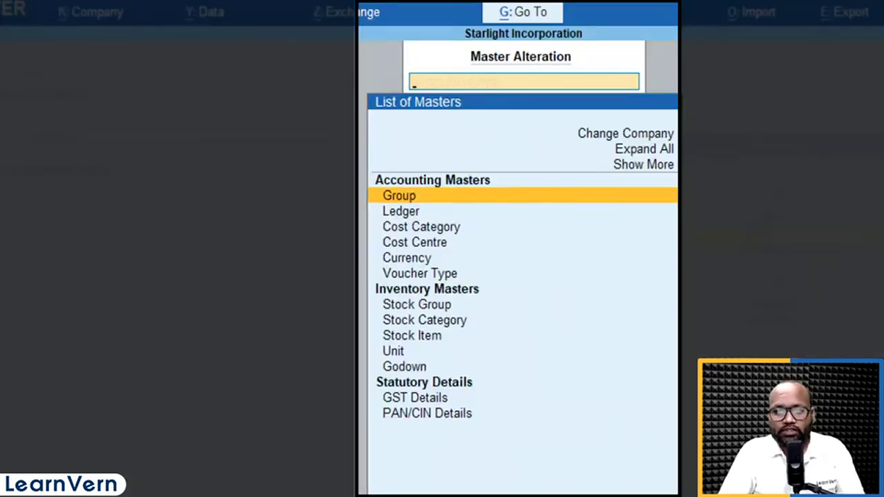
pyautogui.press('Escape')
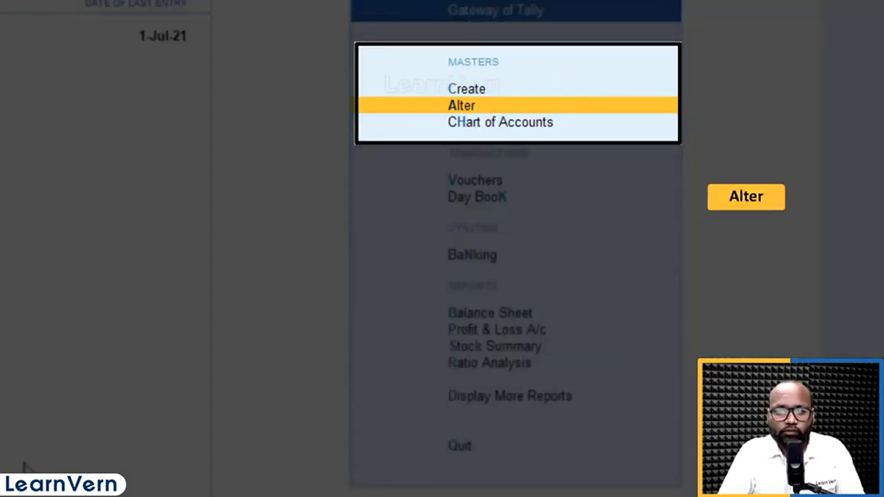
pyautogui.press('a')
pyautogui.press('Down')
pyautogui.press('Down')
pyautogui.press('Down')
pyautogui.press('Down')
pyautogui.press('Down')
pyautogui.press('Down')
pyautogui.press('Down')
pyautogui.press('Down')
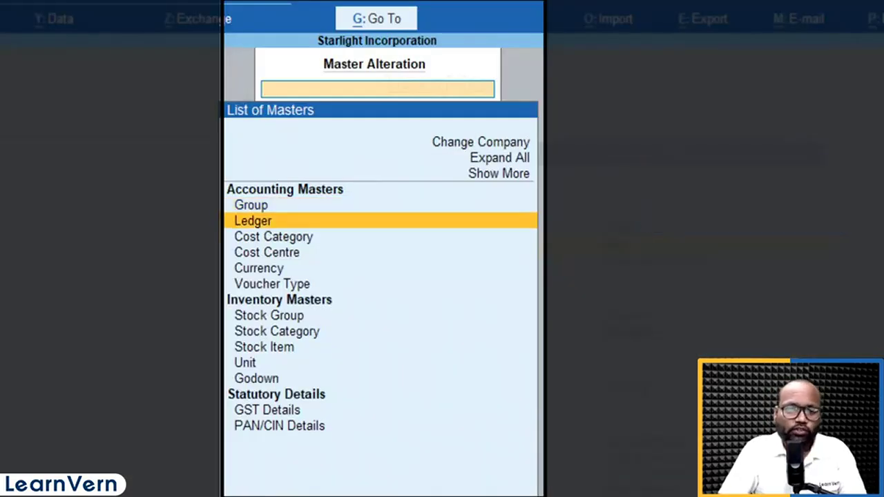
pyautogui.press('Return')
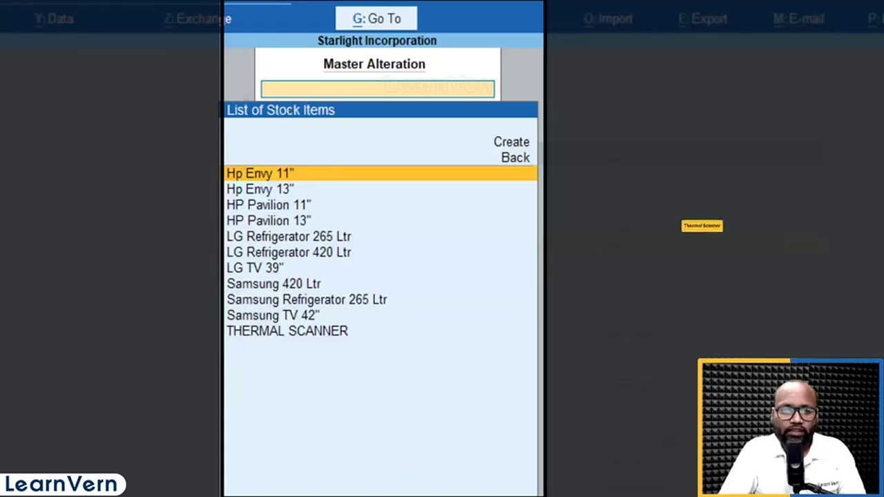
pyautogui.press('Down')
pyautogui.press('Down')
pyautogui.press('Down')
pyautogui.press('Down')
pyautogui.press('Down')
pyautogui.press('Down')
pyautogui.press('Down')
pyautogui.press('Down')
pyautogui.press('Down')
pyautogui.press('Down')
pyautogui.press('Return')
pyautogui.press('Return')
# Alter the item's standard rates by adding a selling price of 170 per Nos applicable from 1-May-21, and save the item
pyautogui.press('Return')
pyautogui.press('Return')
pyautogui.press('Return')
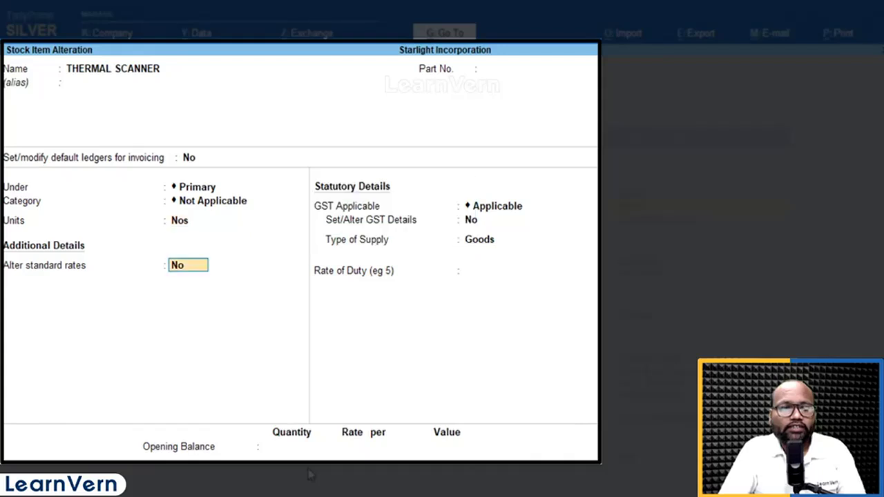
pyautogui.press('y')
pyautogui.press('Return')
pyautogui.press('Return')
pyautogui.press('Return')
pyautogui.press('Return')
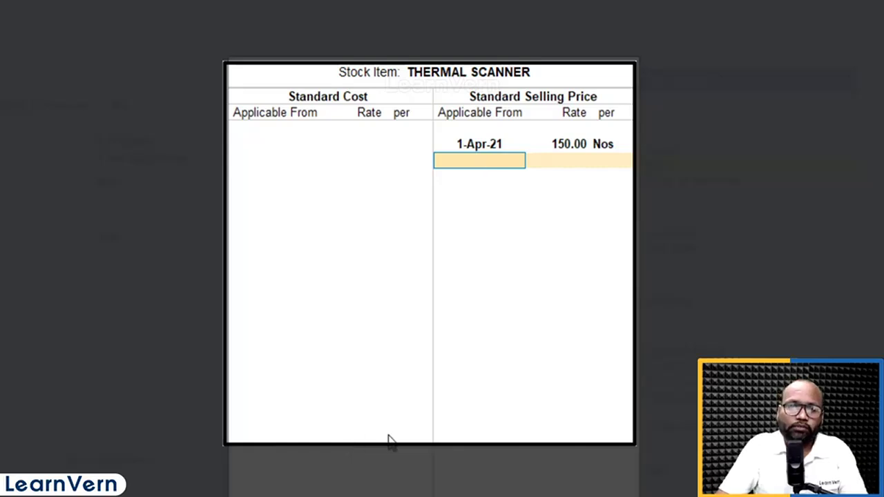
pyautogui.write('1.5')
pyautogui.press('Return')
pyautogui.write('170')
pyautogui.press('Return')
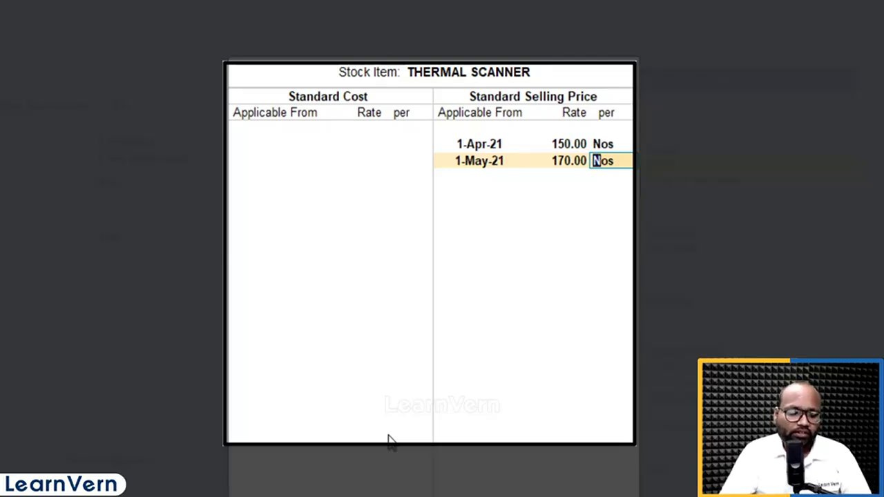
pyautogui.press('Return')
pyautogui.press('Return')
pyautogui.hotkey('ctrl', 'a')
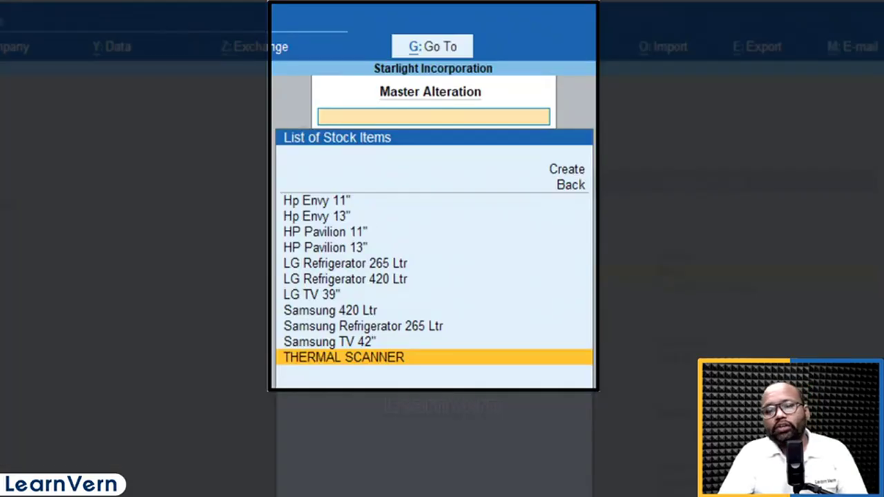
pyautogui.press('Return')
pyautogui.press('Escape')
pyautogui.press('Escape')
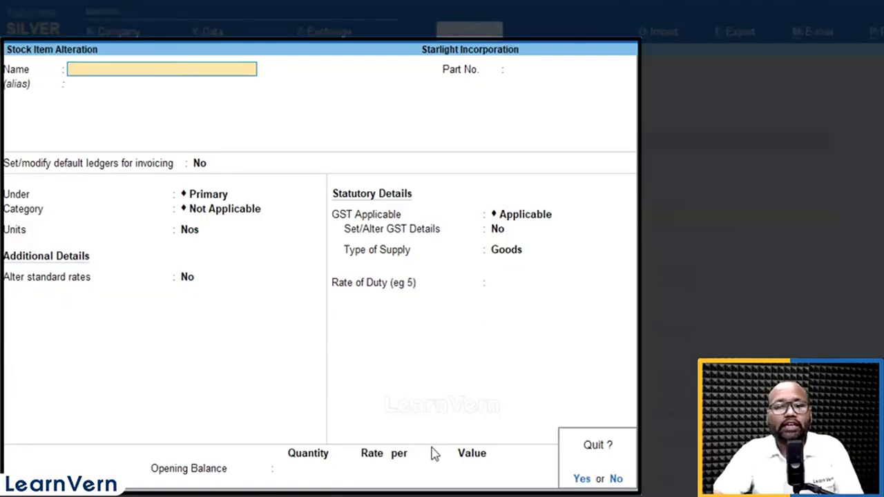
pyautogui.press('y')
pyautogui.press('Escape')
pyautogui.press('Escape')
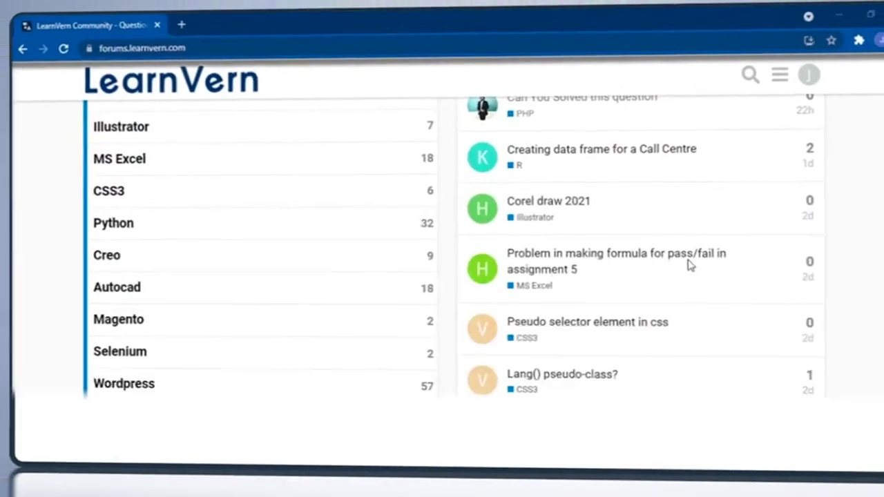
# Switch to the LearnVern forum in the browser and look through the HTML5 category and its Logo or heading topic
pyautogui.scroll(-3, 688, 264)
pyautogui.click(158, 316)
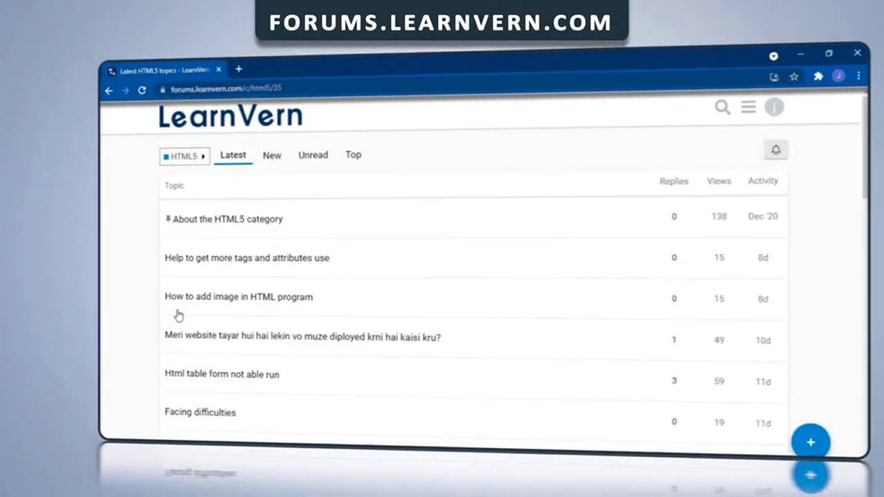
pyautogui.scroll(-2, 178, 316)
pyautogui.click(251, 341)
pyautogui.scroll(-10, 254, 344)
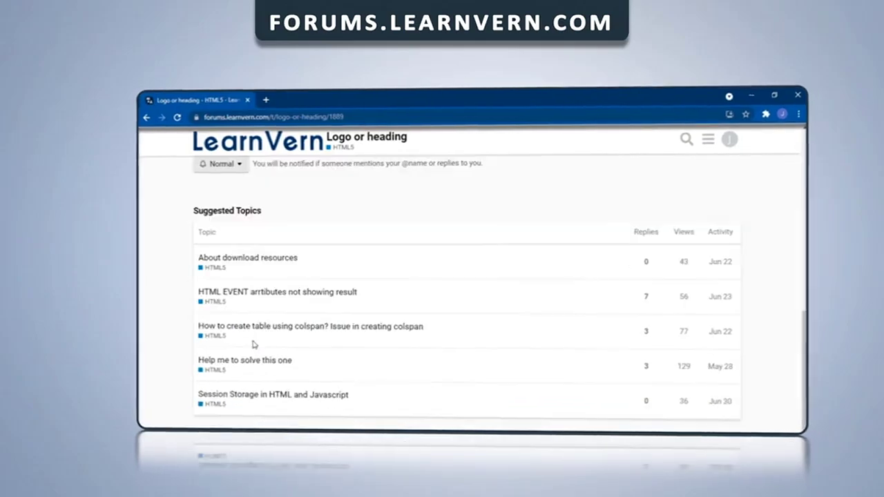